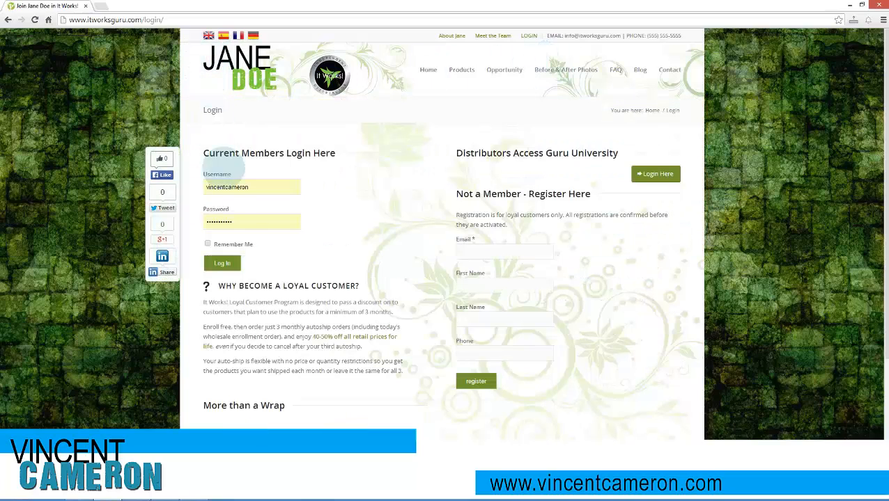
- Log in to the member site with the prefilled credentials and start a new blog post
left_click(222, 263)
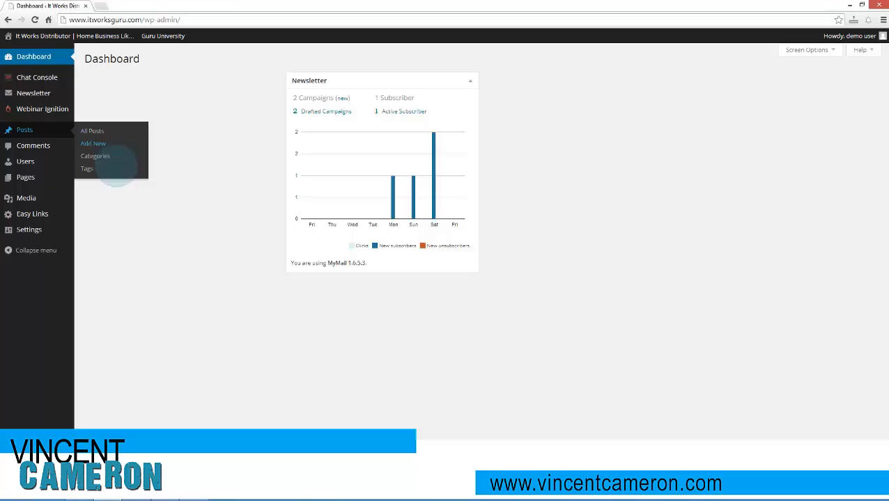
left_click(97, 144)
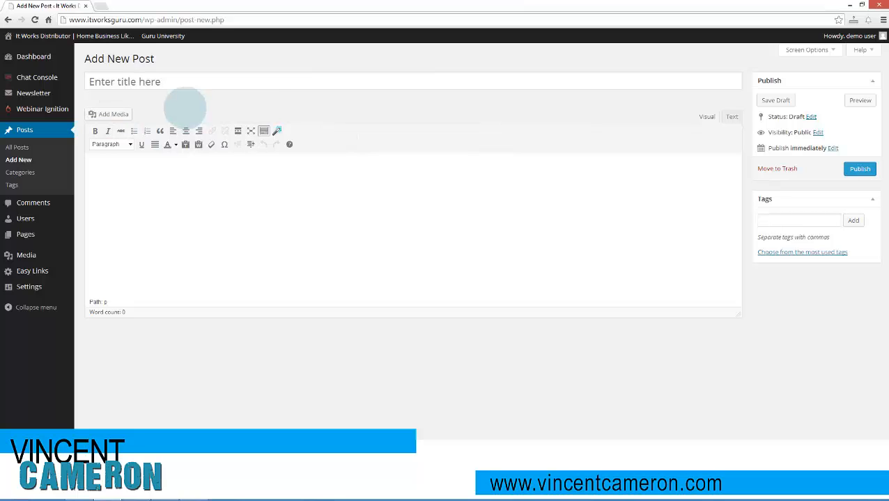
- Enter "..." as the post's placeholder title and place the cursor in the post body
left_click(186, 87)
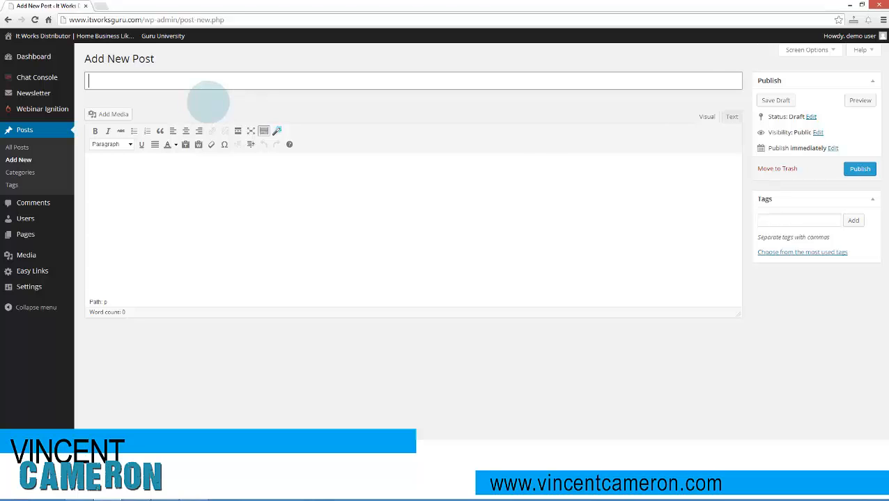
type("...")
key("ctrl+a")
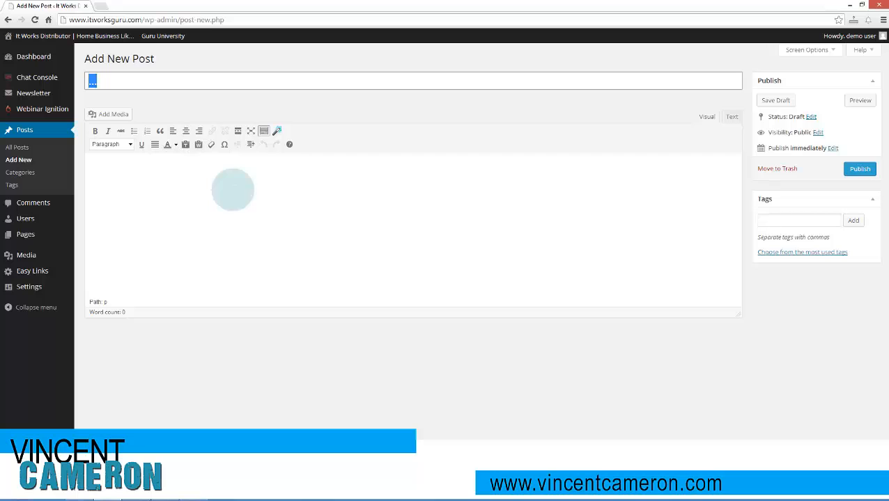
left_click(233, 190)
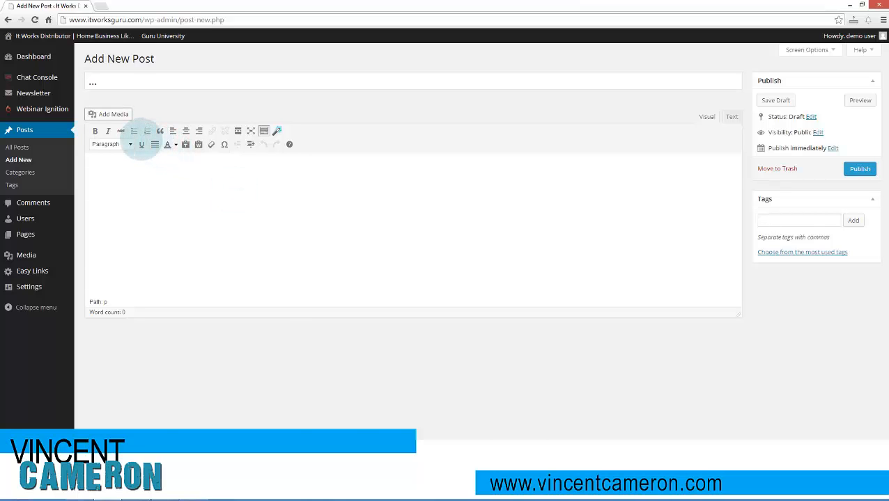
- Browse the media library for the post and select the New You bottle image, new-you.jpg
left_click(108, 113)
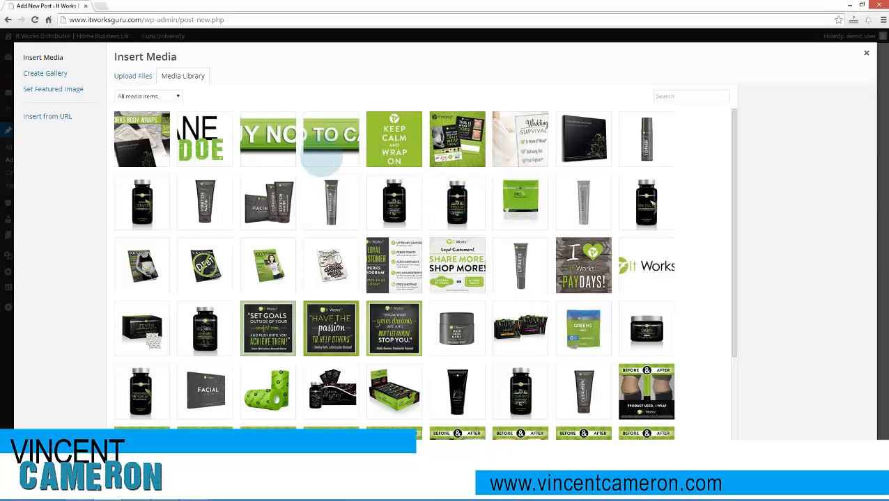
scroll(424, 236, "down", 3)
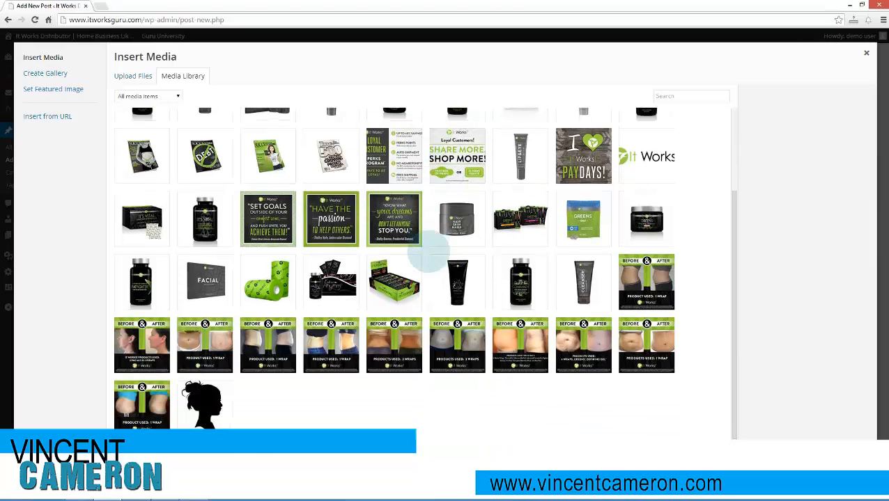
scroll(426, 251, "up", 3)
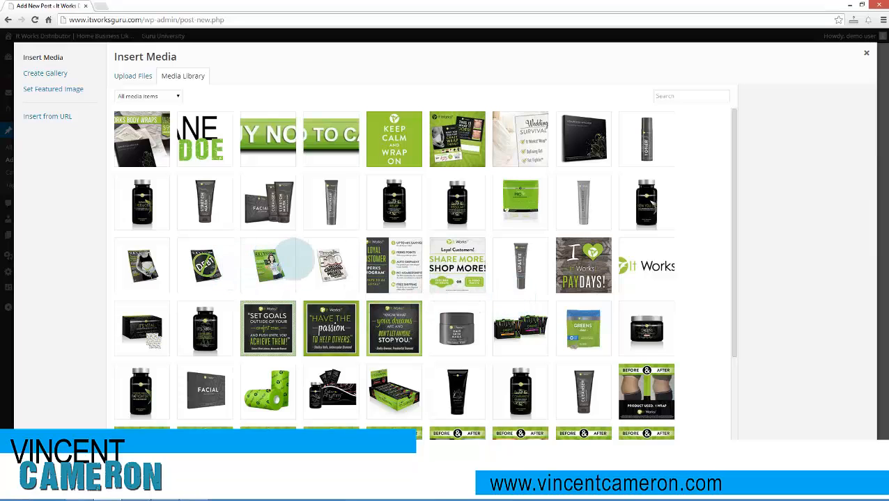
left_click(658, 209)
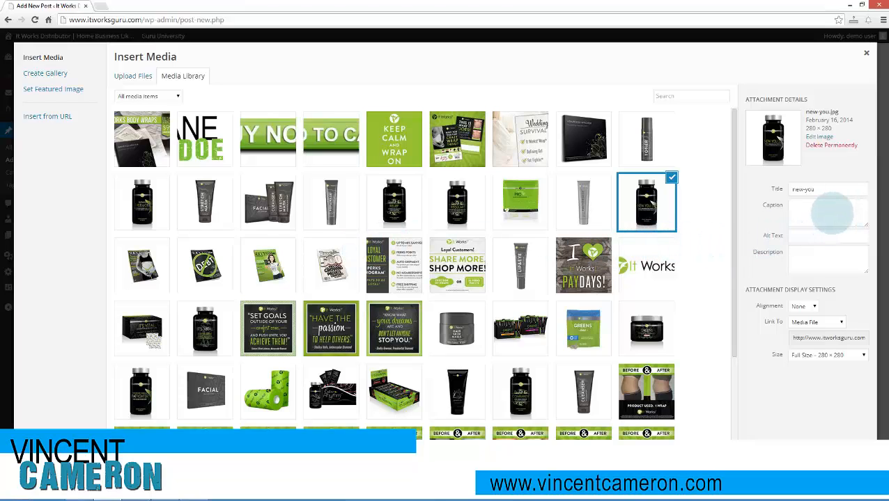
- Set the selected image's alt text to "New You by It Works!"
left_click(827, 237)
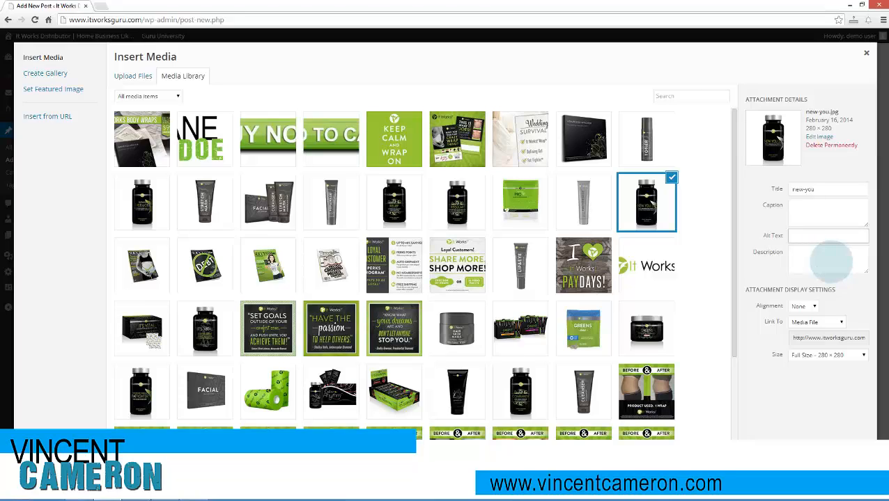
type("New You B")
type("y It Works!")
key("ctrl+a")
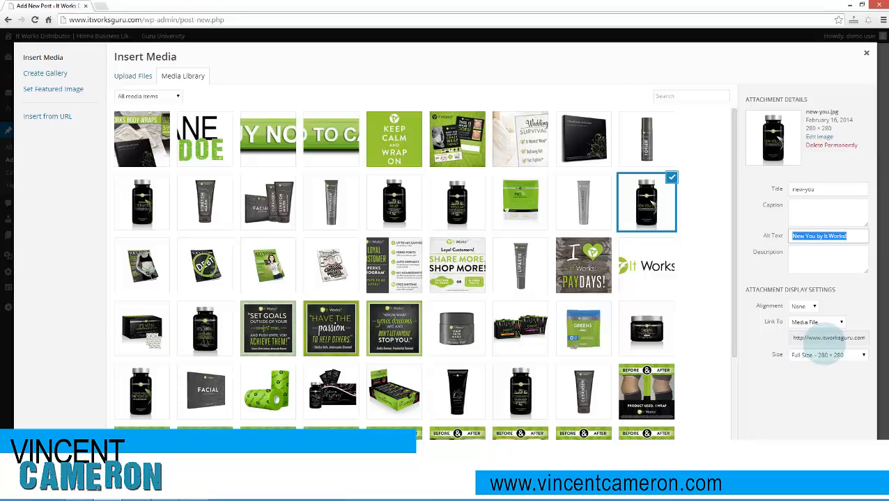
- Set the image's link target to None, use Full Size – 280 × 280, and insert it into the post
left_click(816, 321)
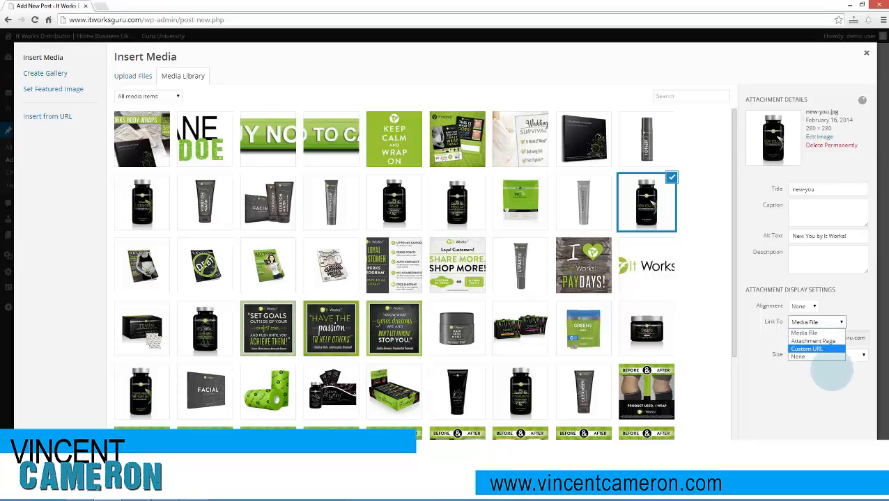
left_click(815, 349)
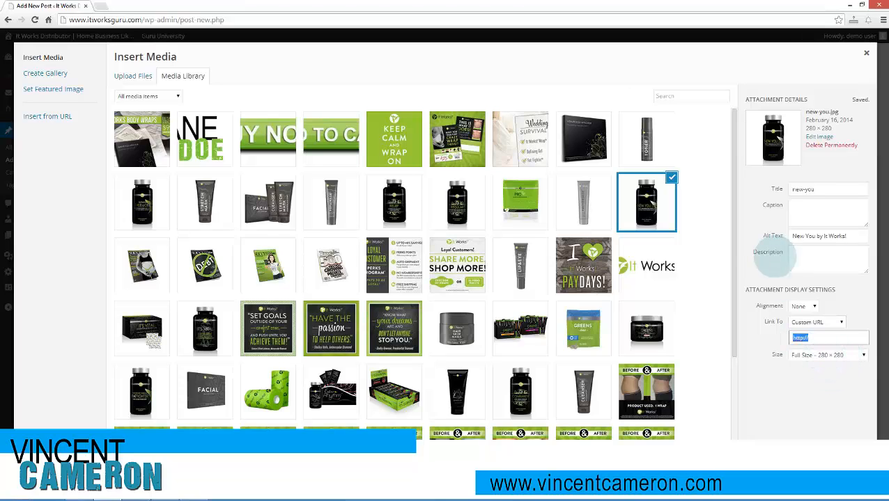
left_click(816, 323)
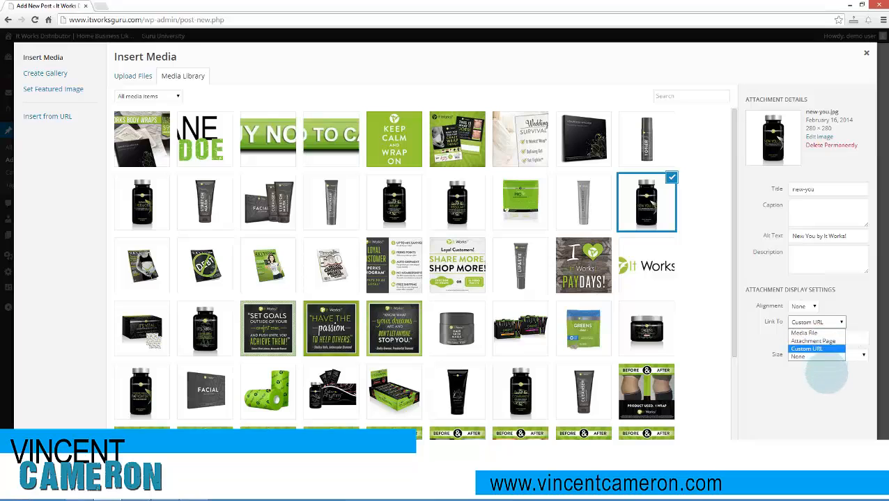
left_click(808, 356)
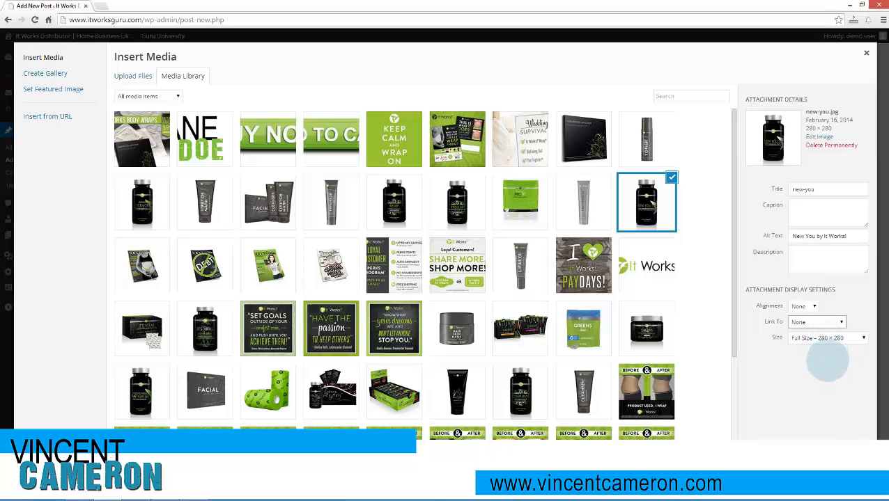
left_click(827, 337)
left_click(830, 388)
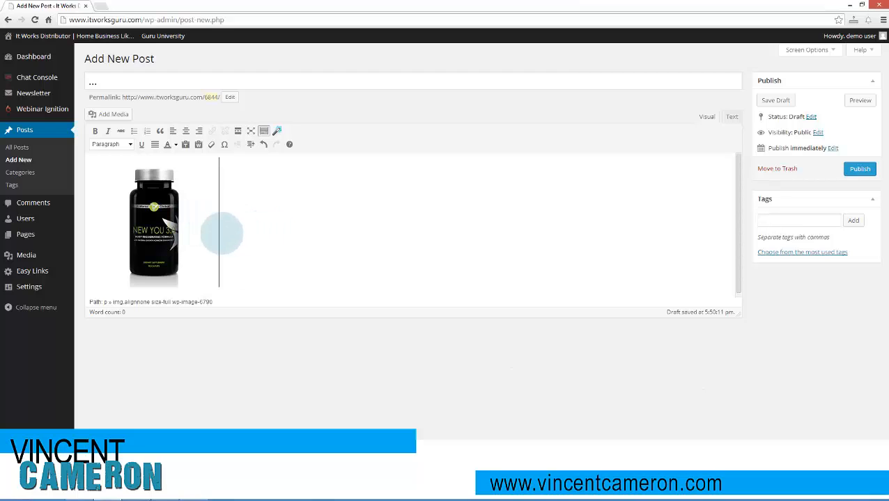
left_click(178, 233)
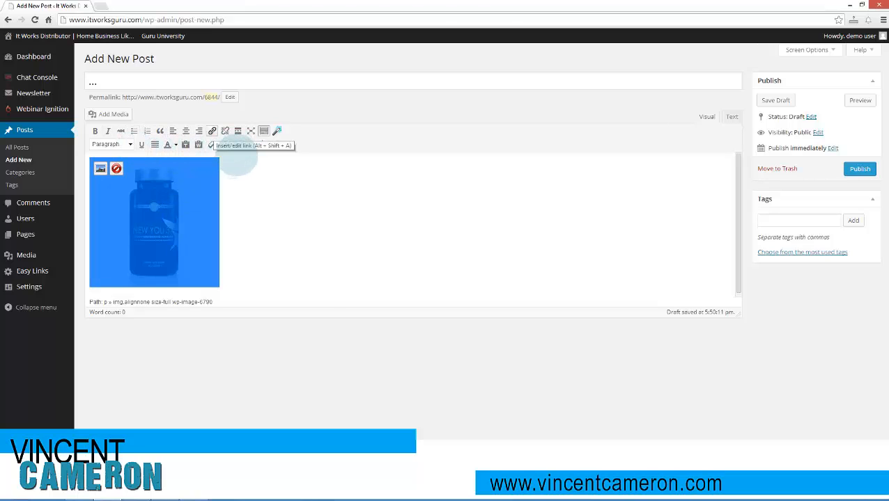
left_click(212, 131)
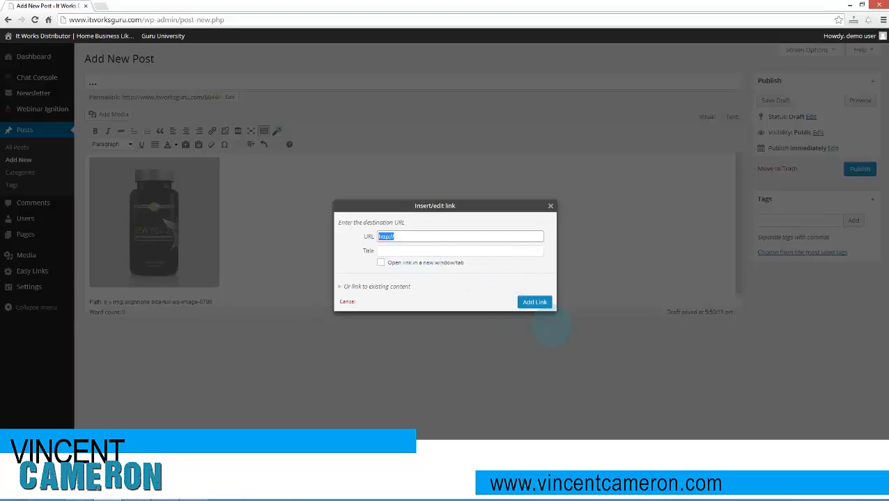
left_click(550, 206)
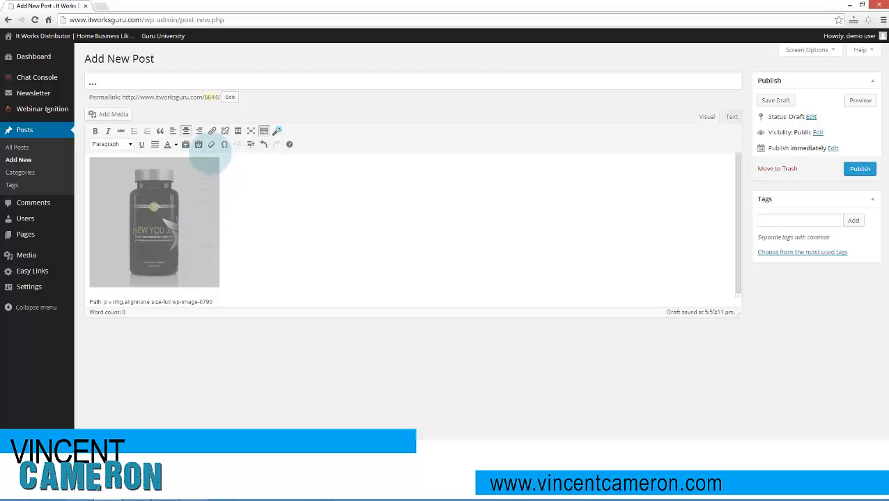
- Try center and left alignment on the bottle image and settle on right alignment
left_click(185, 131)
left_click(513, 264)
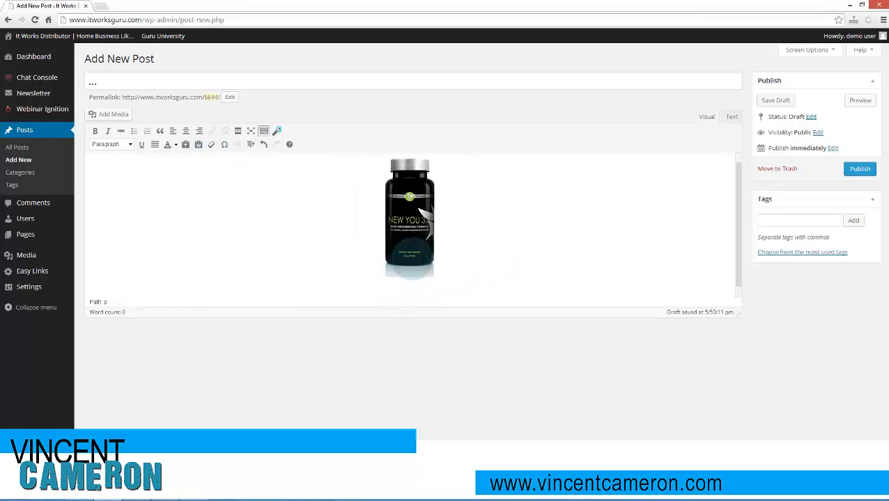
left_click(409, 216)
left_click(172, 131)
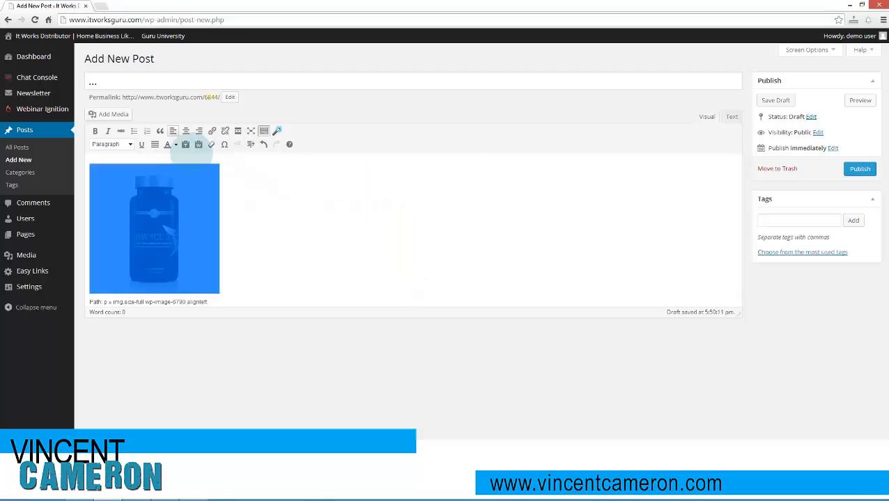
left_click(198, 131)
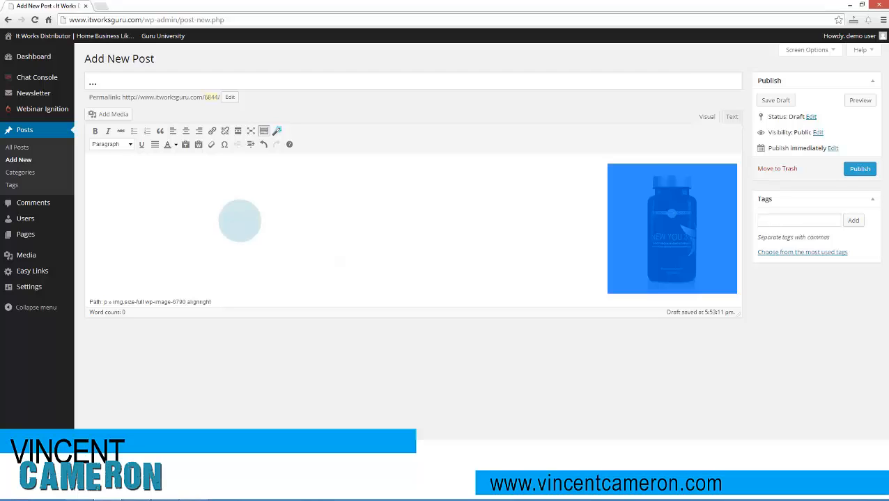
left_click(238, 217)
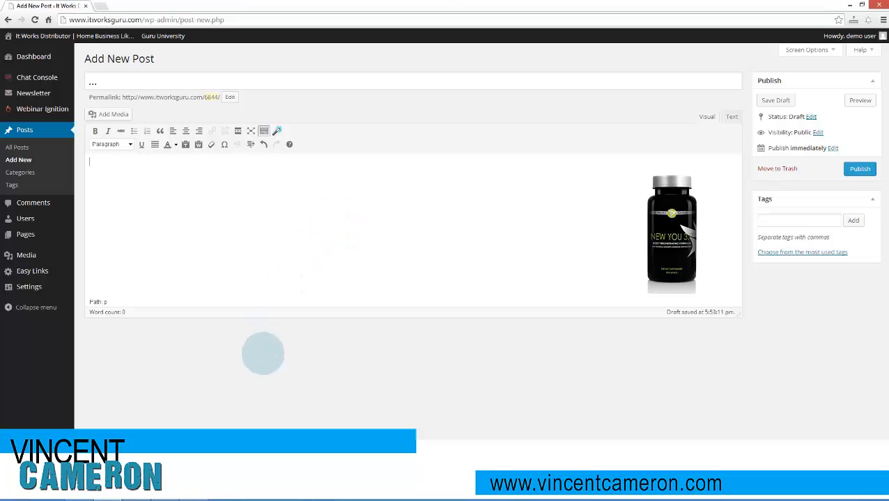
- Copy the headline "Save on It Works! New You Supplement" from the Notepad draft and replace the post title with it
left_click(136, 498)
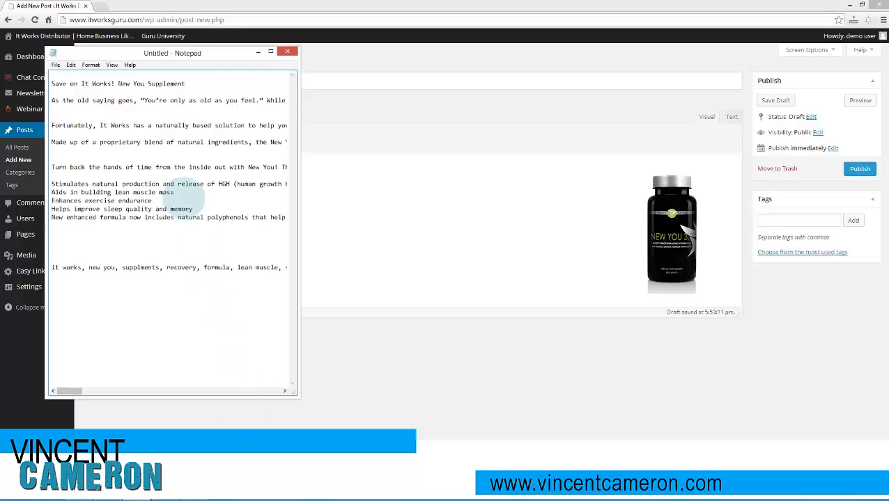
left_click_drag(209, 85, 52, 84)
key("ctrl+c")
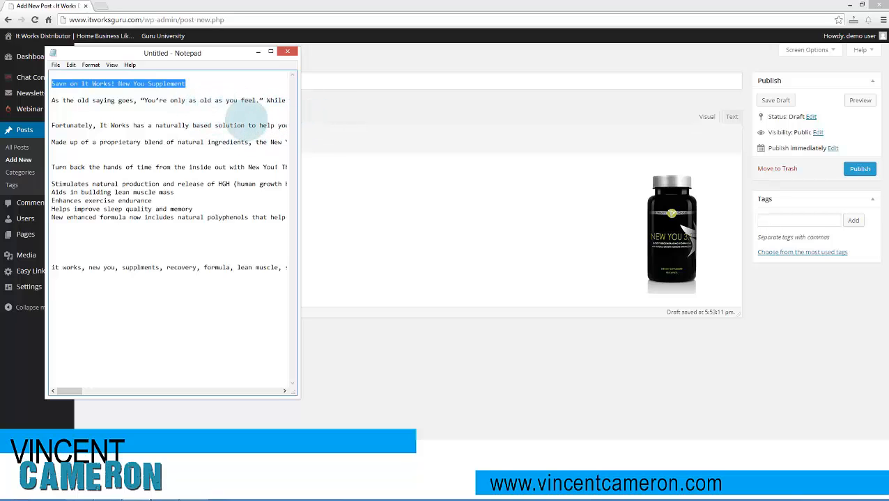
left_click(356, 124)
left_click(89, 84)
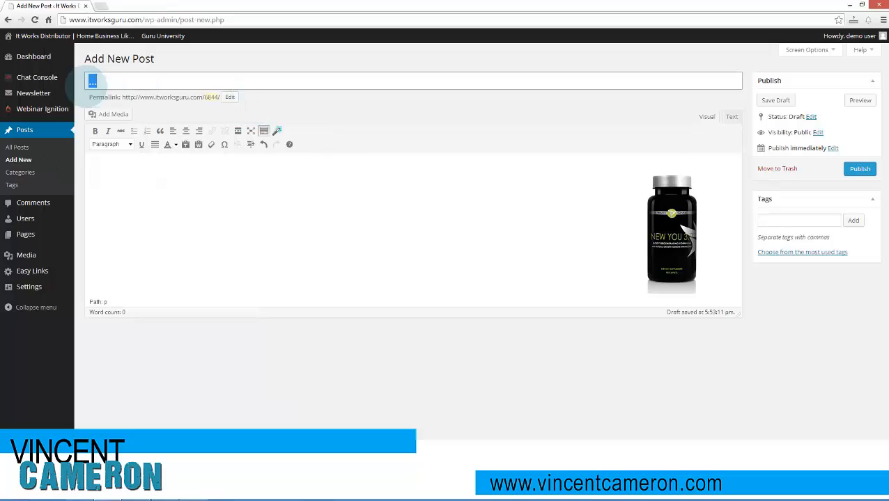
key("ctrl+v")
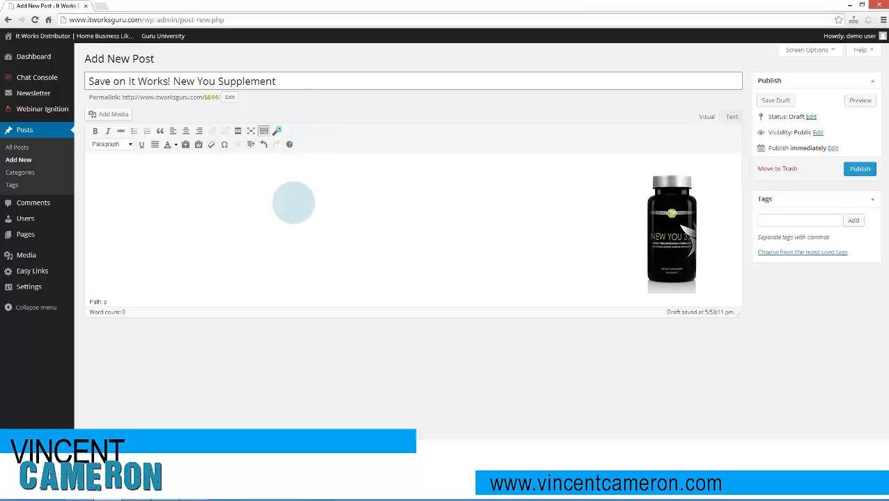
- Copy the article paragraphs and benefit lines below the headline from Notepad into the post body
left_click(293, 203)
key("alt+Tab")
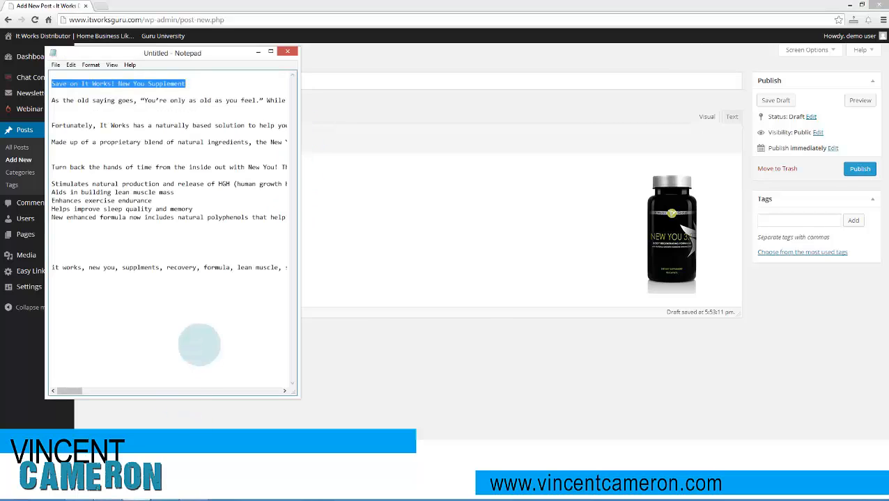
left_click_drag(52, 99, 143, 260)
left_click(361, 244)
key("ctrl+v")
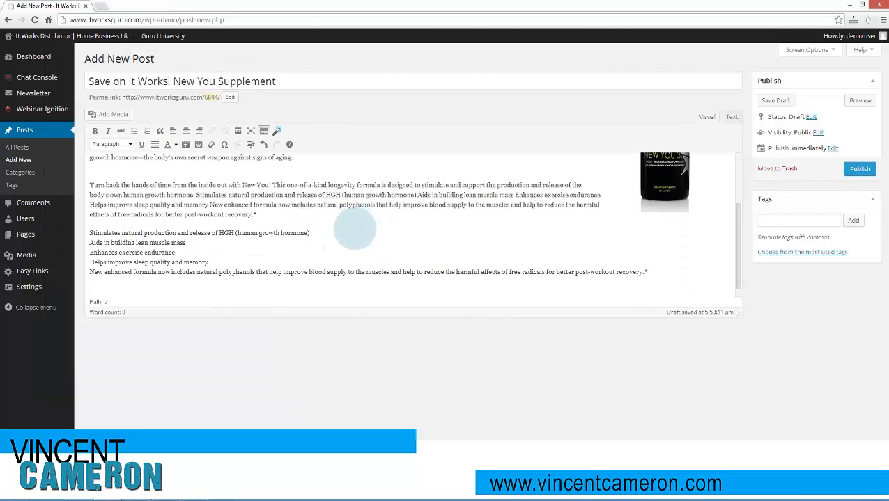
scroll(489, 212, "up", 3)
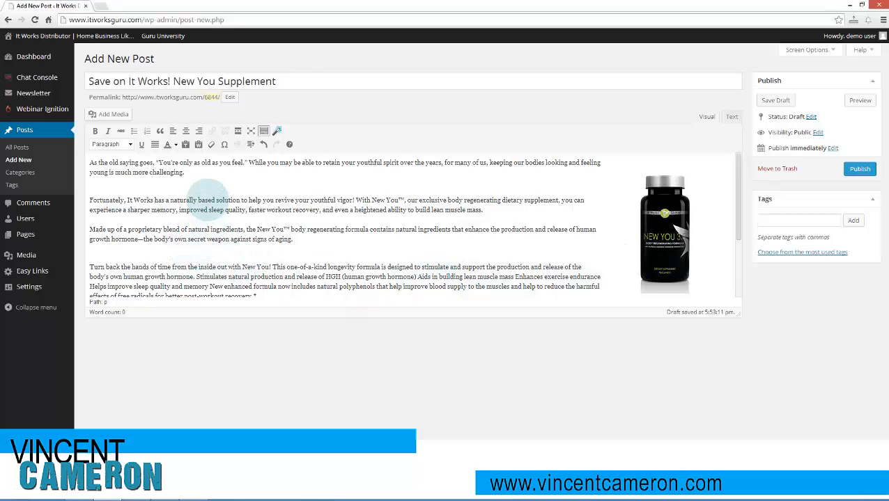
- Move the bottle image down beside the "Turn back the hands of time" paragraph and the benefit lines
left_click_drag(697, 250, 157, 300)
scroll(541, 260, "down", 2)
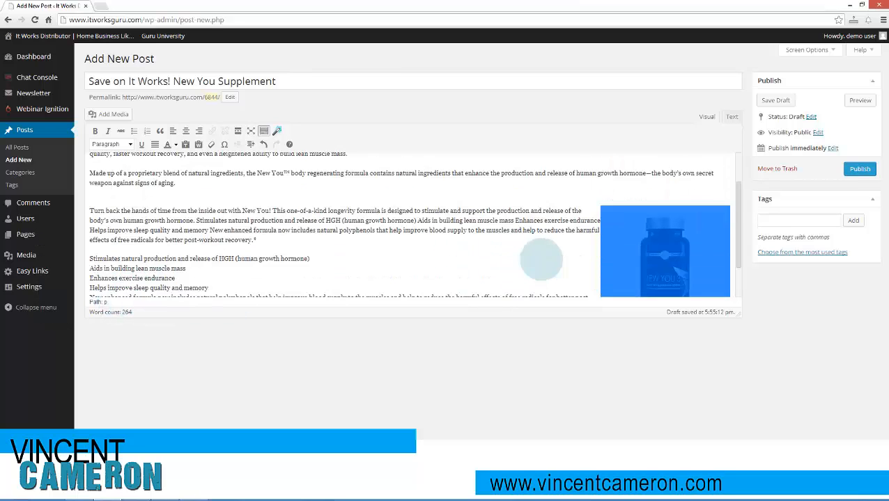
left_click(472, 259)
scroll(376, 254, "up", 1)
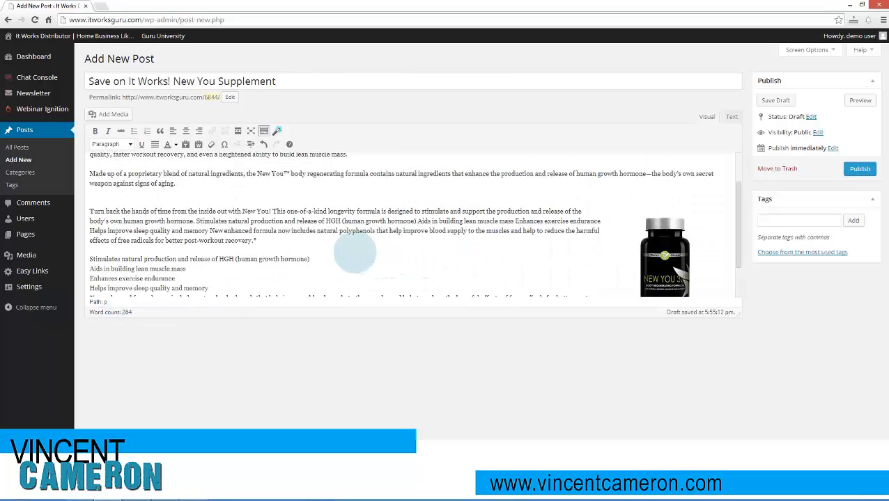
scroll(188, 226, "up", 1)
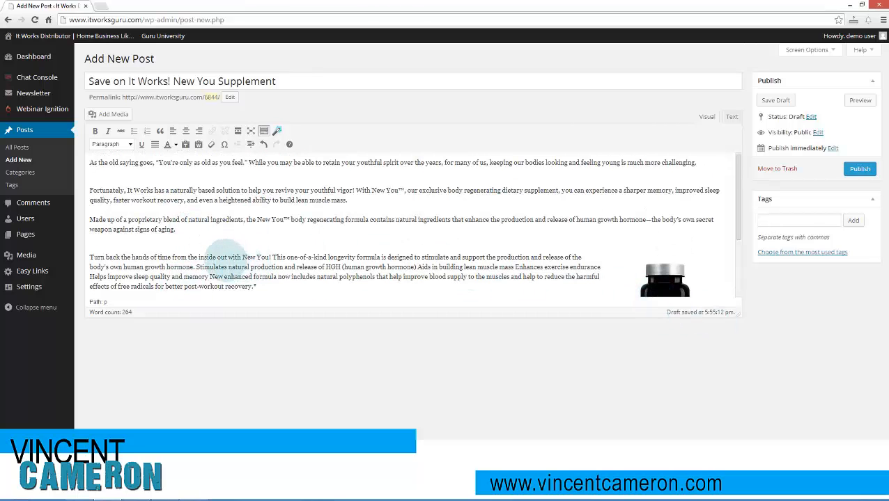
left_click_drag(176, 230, 91, 163)
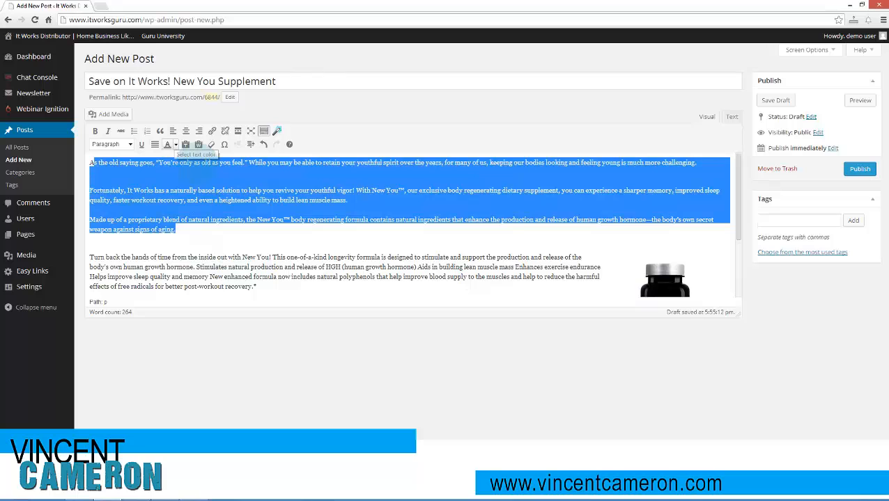
left_click(236, 228)
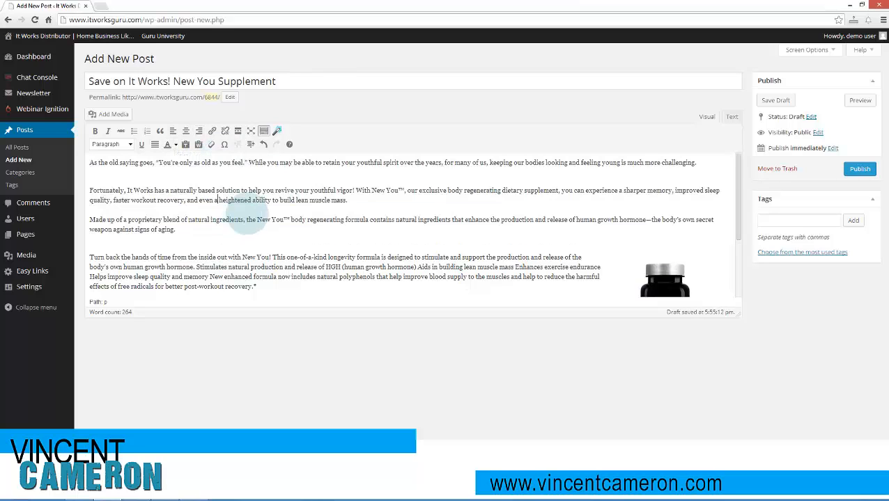
- Remove the extra blank line above the paragraph beginning "Fortunately, It Works has a naturally based solution"
scroll(230, 218, "down", 1)
scroll(230, 220, "down", 1)
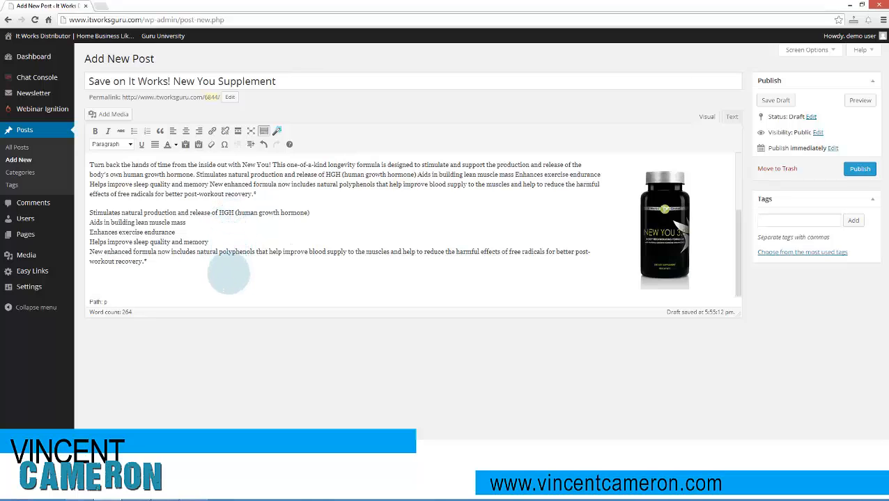
scroll(233, 278, "up", 2)
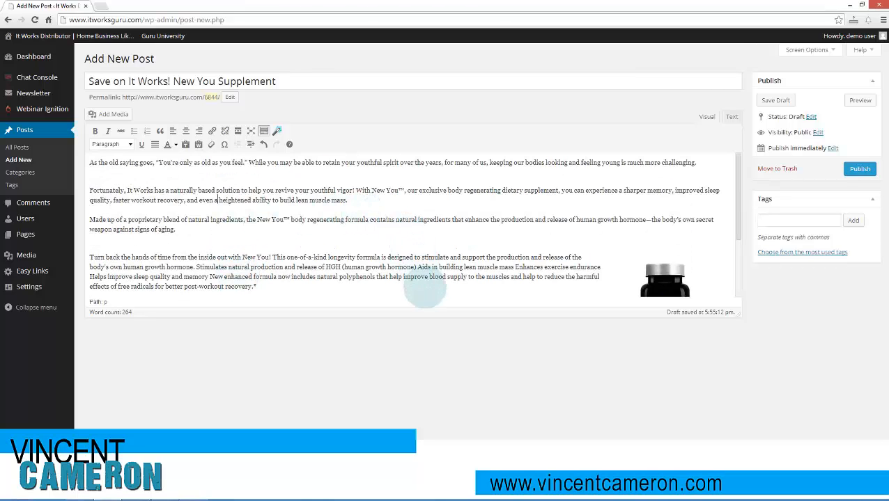
scroll(527, 280, "down", 1)
scroll(515, 276, "up", 1)
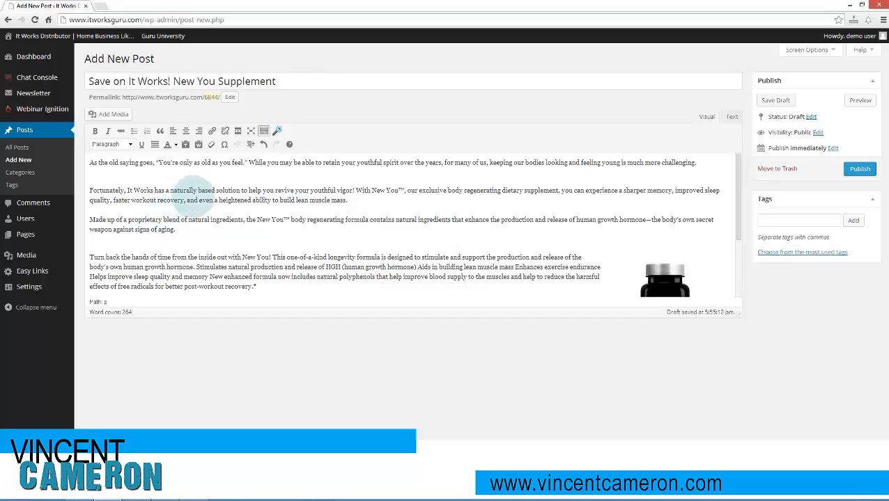
key("Delete")
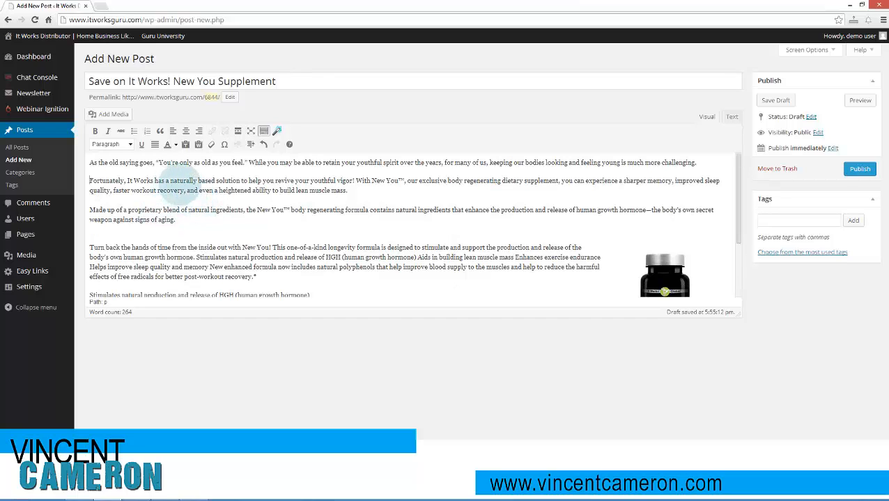
- Italicize the quote "You're only as old as you feel." and make "New You™" bold in the second paragraph
left_click_drag(156, 163, 248, 163)
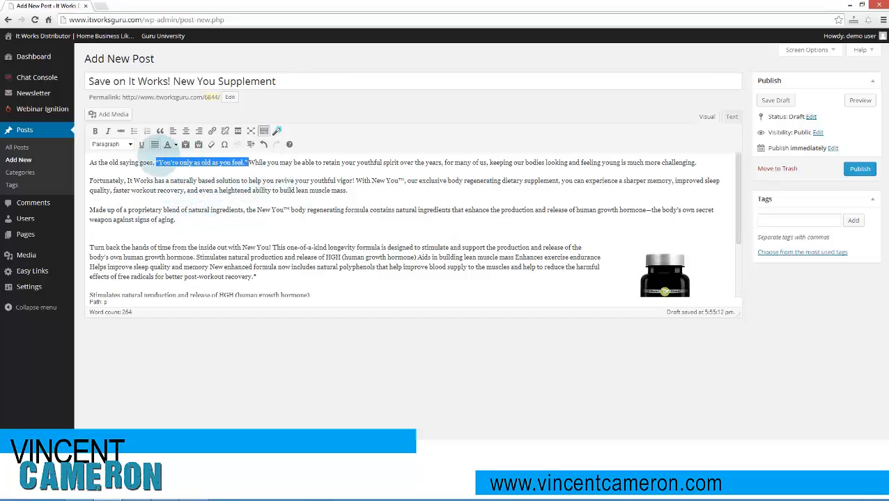
left_click(108, 131)
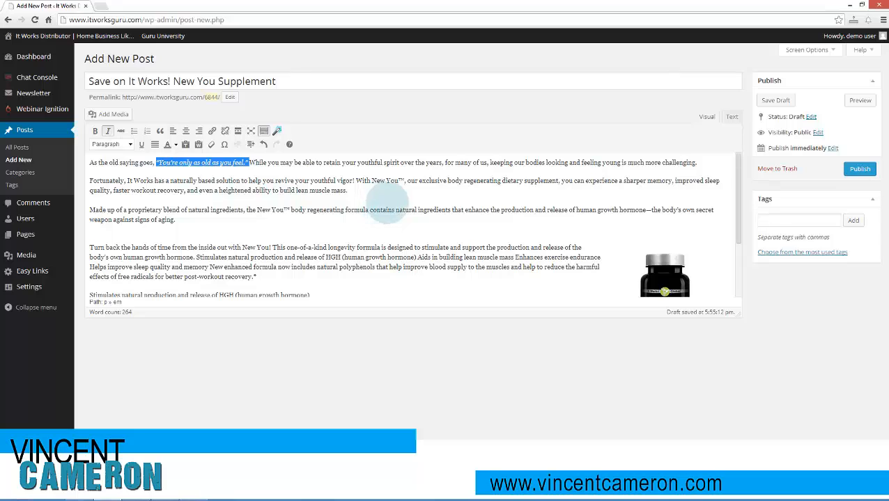
left_click_drag(372, 181, 404, 182)
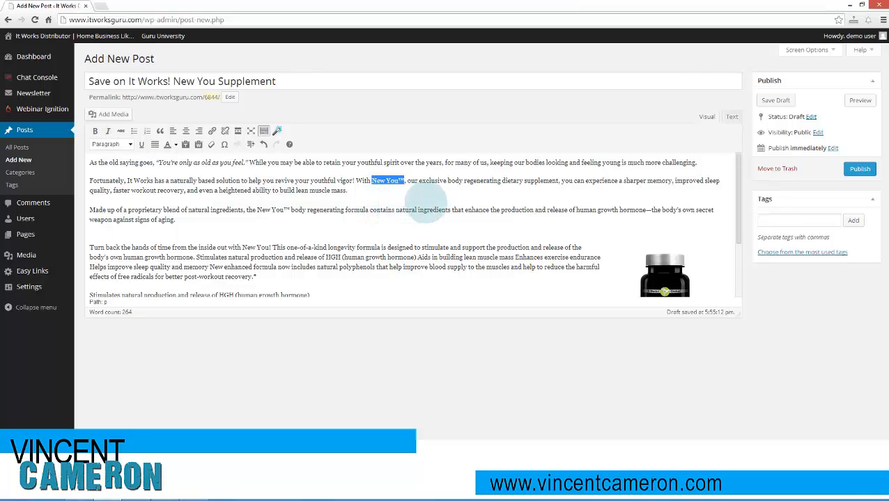
left_click(95, 131)
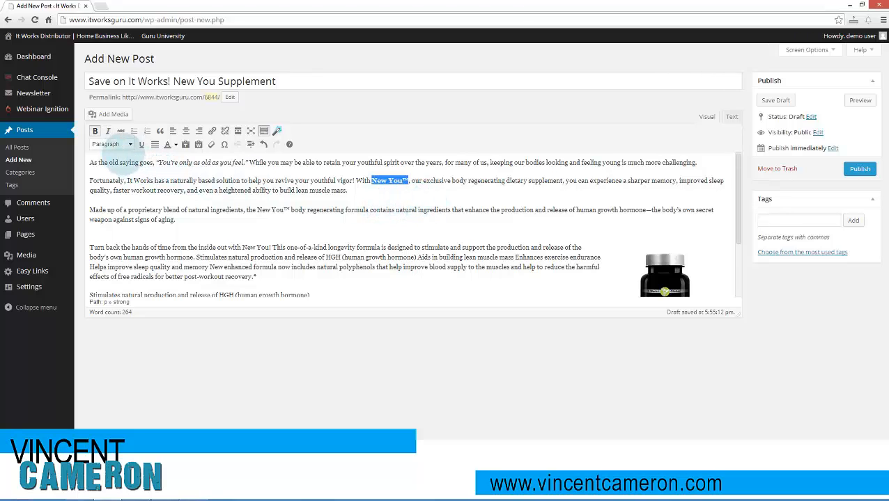
left_click(456, 226)
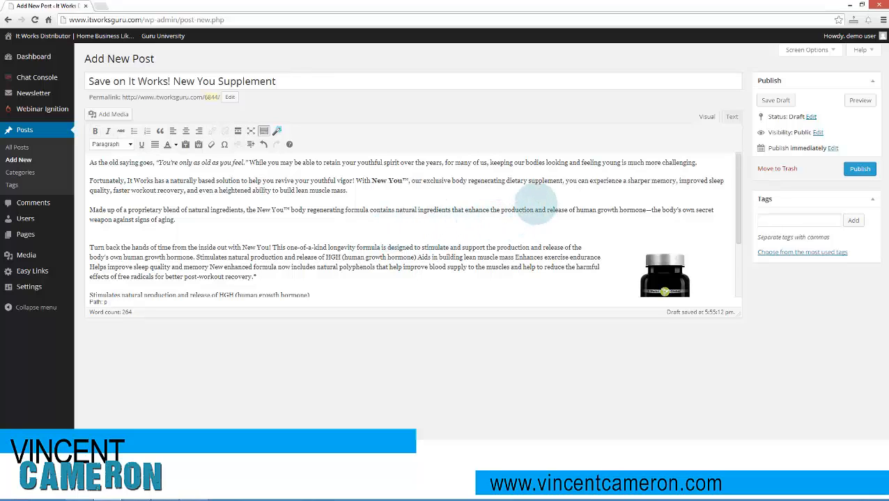
- Make "dietary supplement" bold in the second paragraph and italicize "the New You™" in the third
left_click_drag(507, 181, 563, 181)
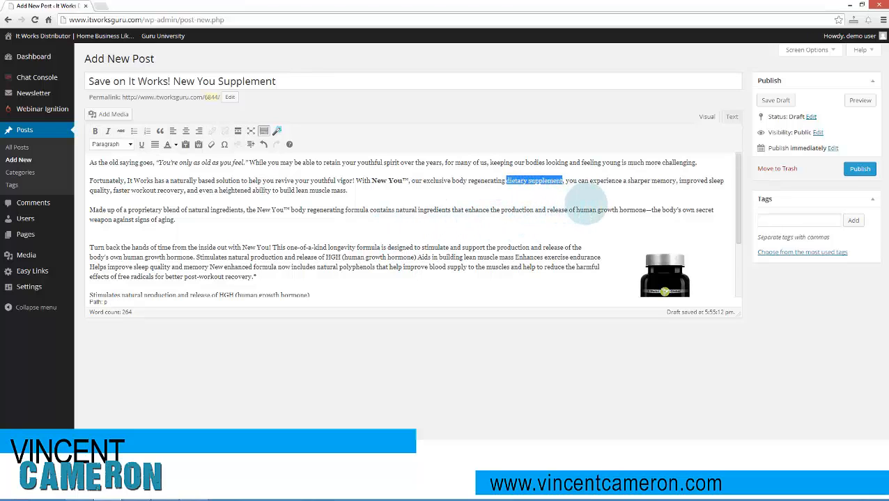
left_click(95, 131)
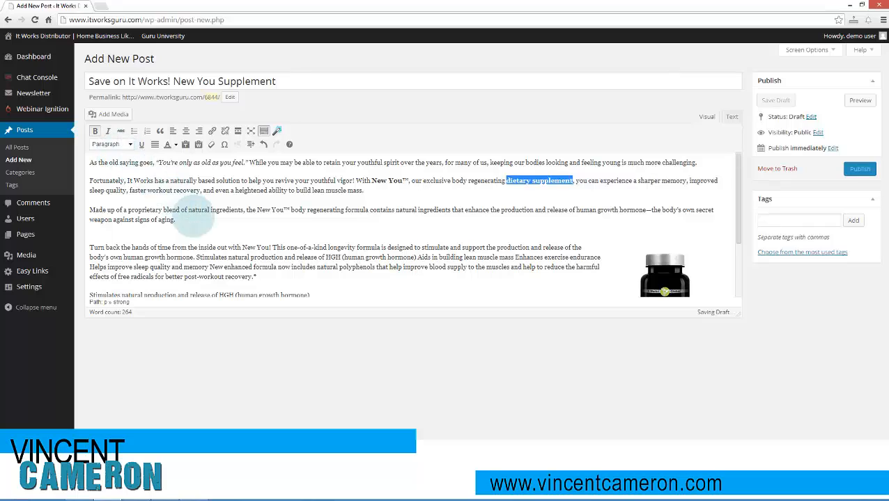
left_click_drag(127, 181, 154, 181)
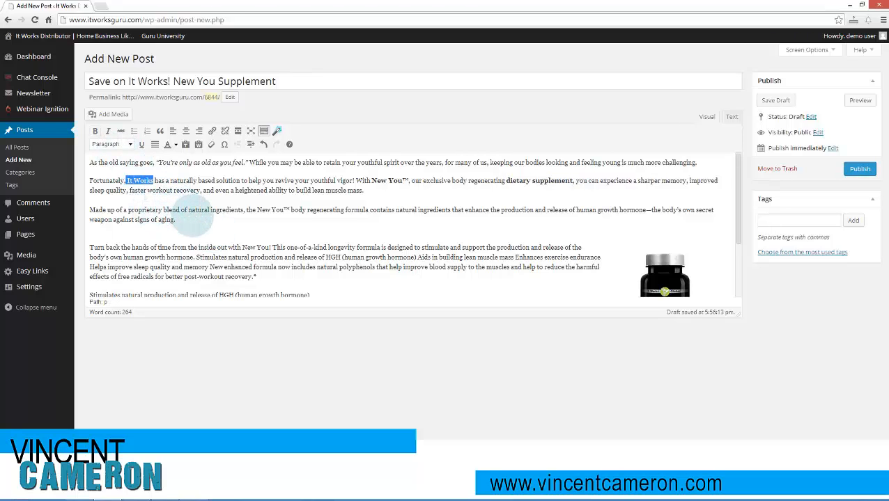
left_click(190, 218)
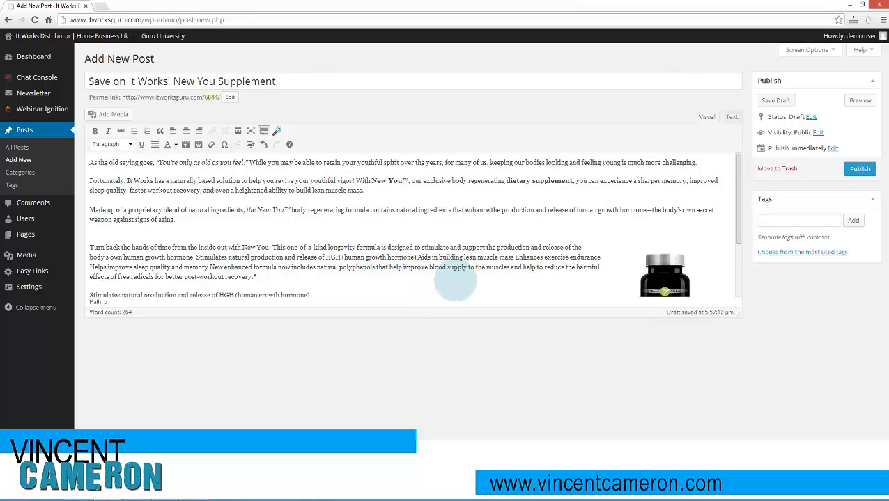
left_click_drag(439, 258, 496, 257)
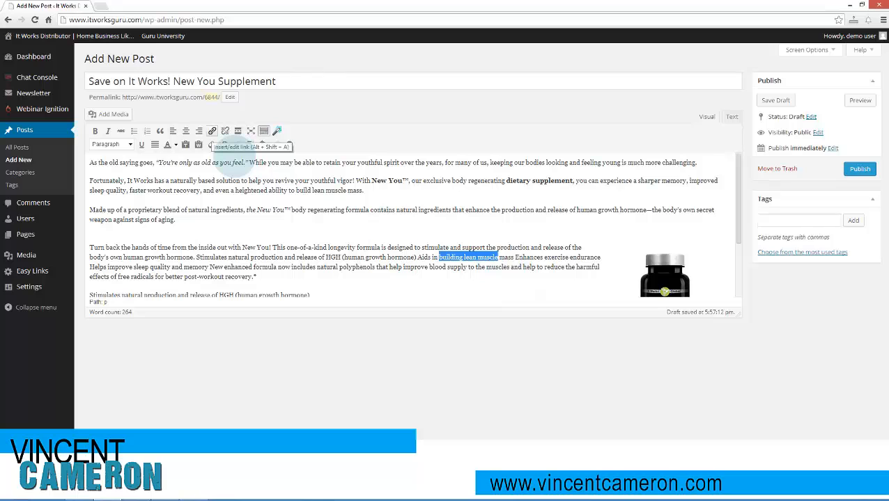
left_click(213, 132)
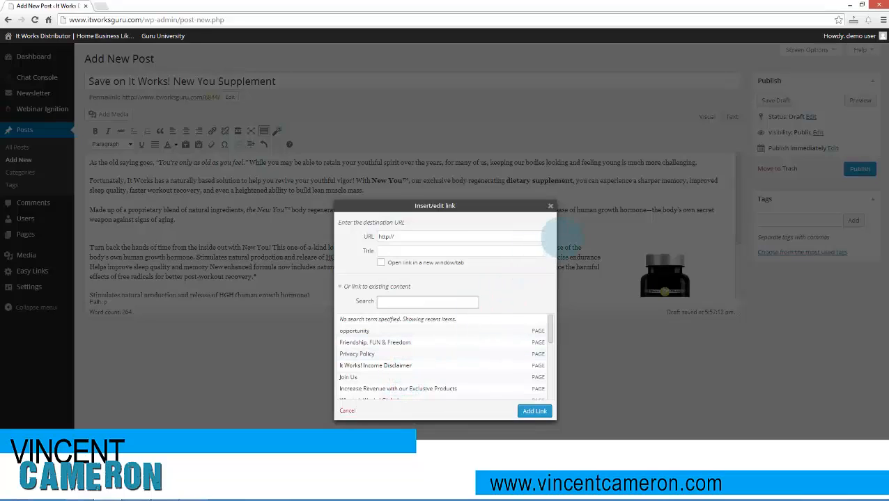
left_click(550, 207)
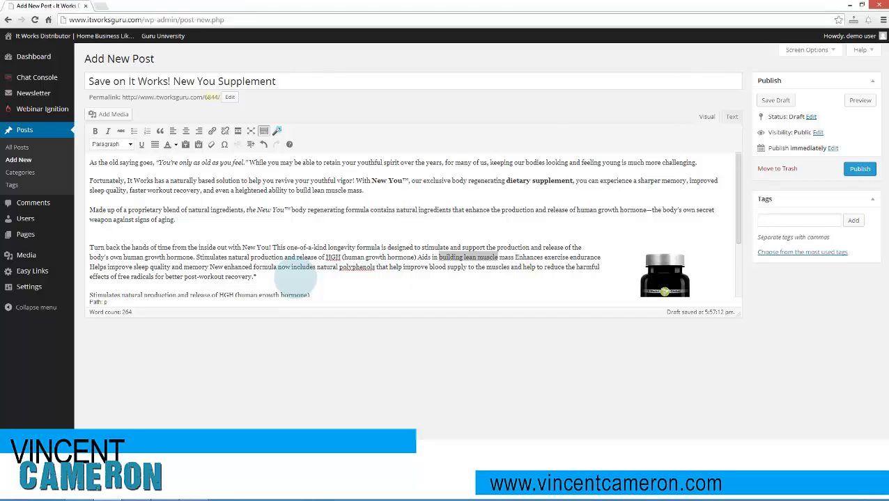
left_click(355, 268)
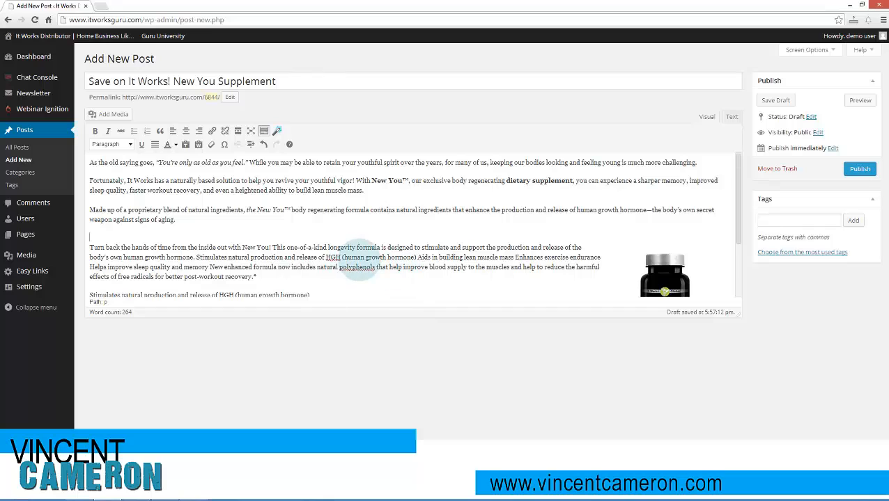
- Turn the benefit lines from "Stimulates natural production" to "post-workout recovery" into a bulleted list
scroll(355, 276, "down", 1)
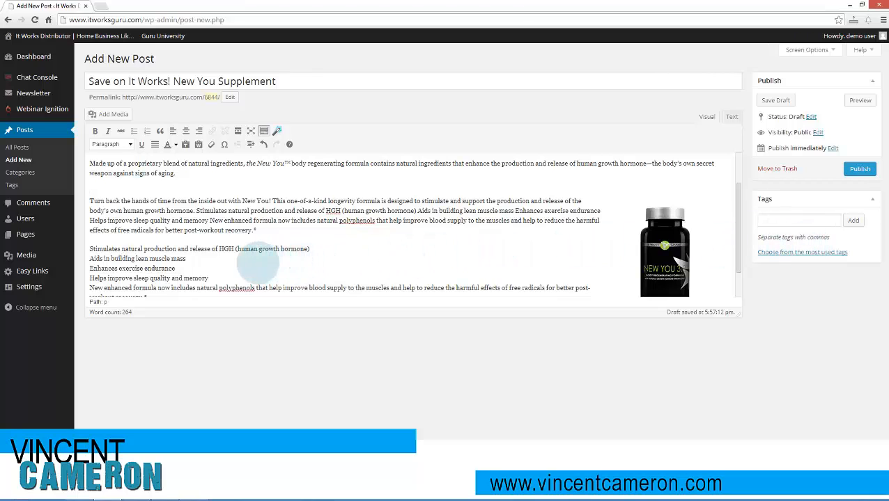
scroll(190, 263, "down", 1)
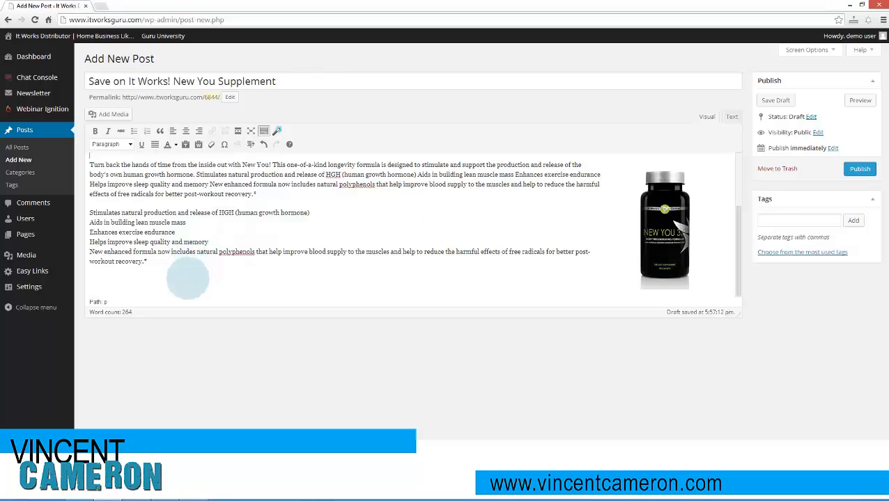
left_click_drag(168, 275, 90, 211)
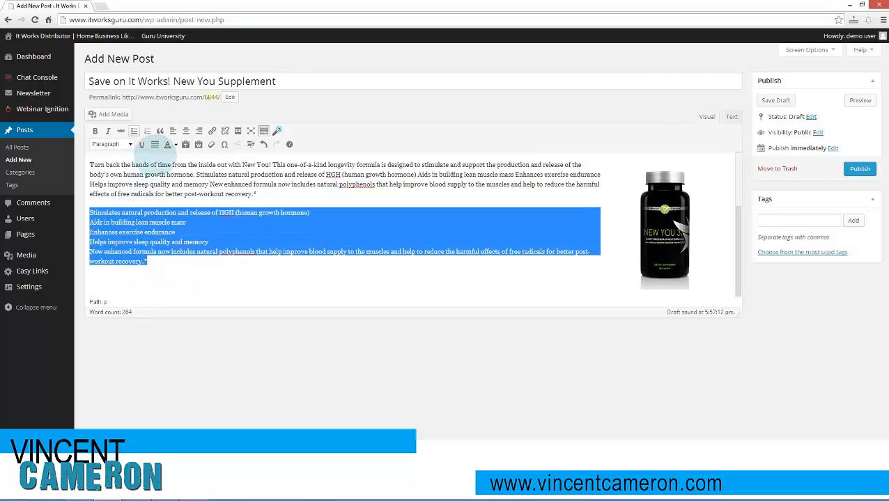
left_click(134, 130)
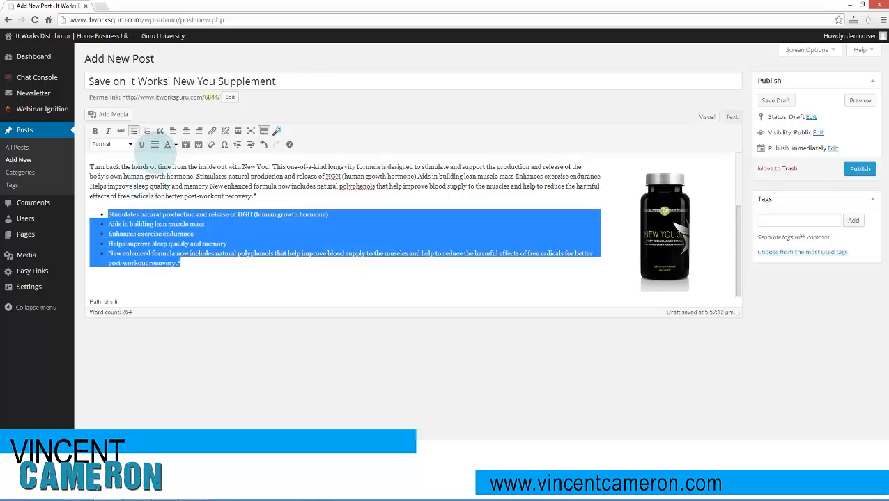
left_click(155, 203)
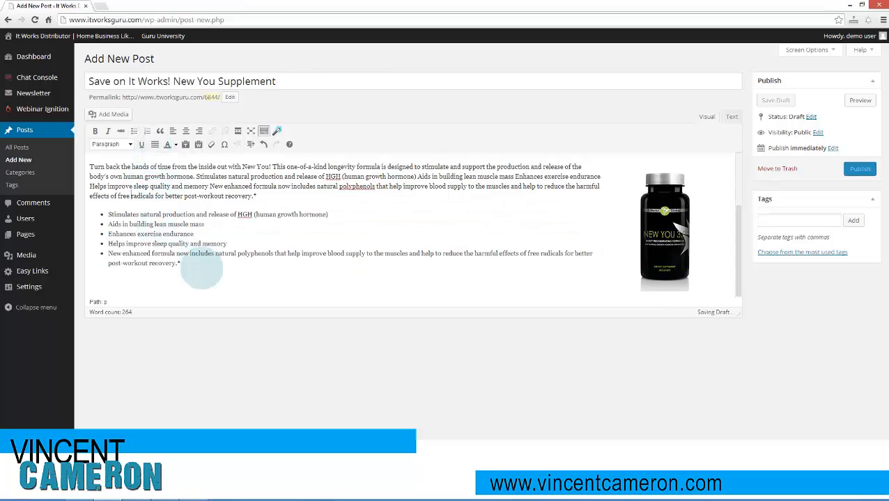
- Insert the buy-now image from the media library below the bulleted list, with no link, Full Size 400 × 122 and center alignment
key("Return")
key("Return")
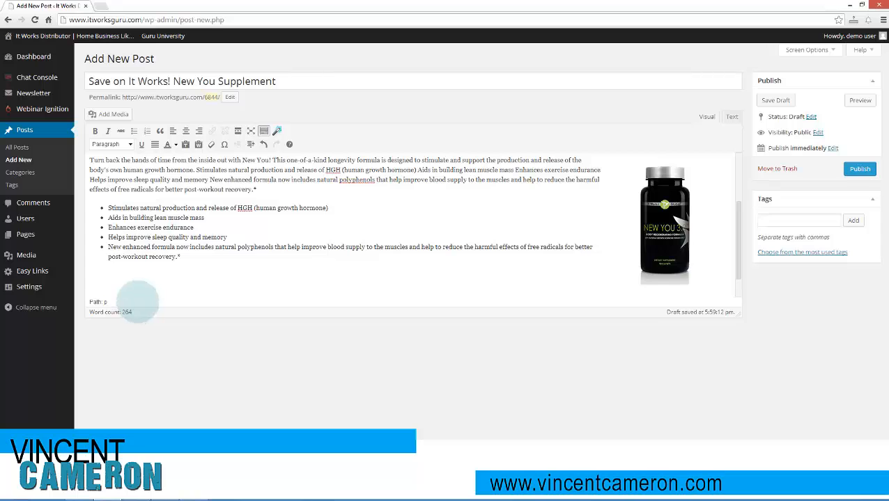
left_click(112, 114)
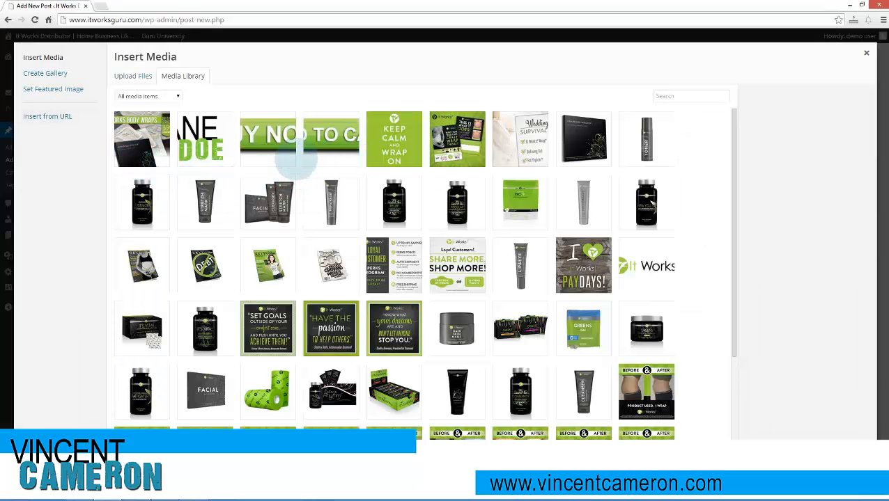
left_click(282, 165)
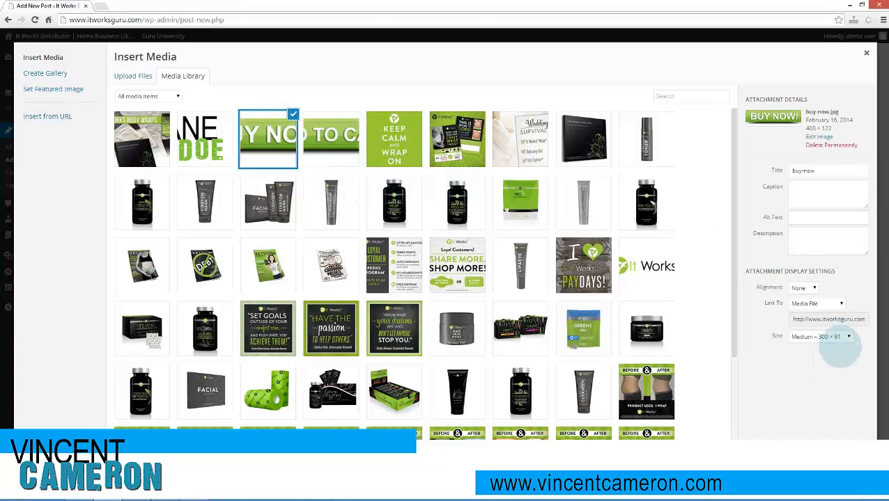
left_click(816, 304)
left_click(801, 339)
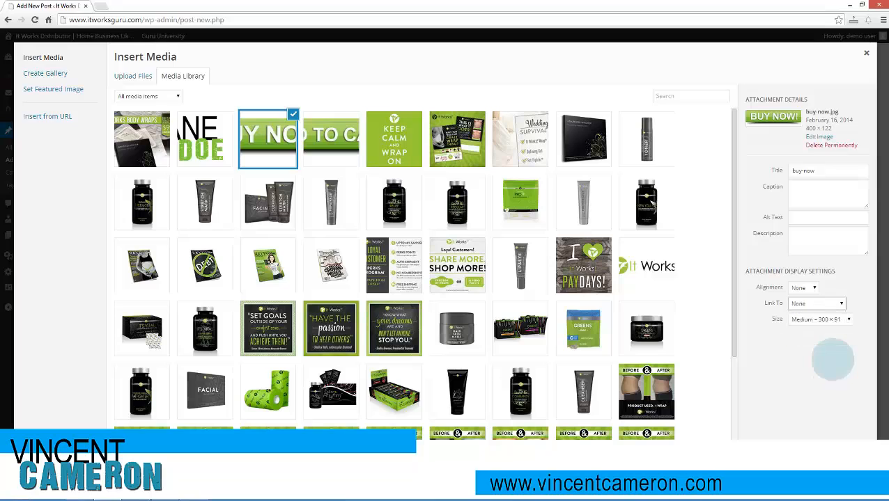
left_click(818, 319)
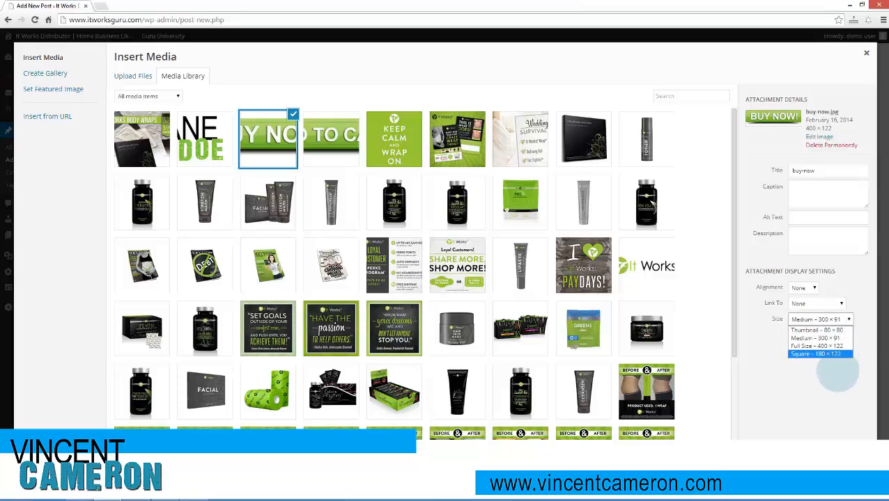
left_click(822, 346)
left_click(803, 288)
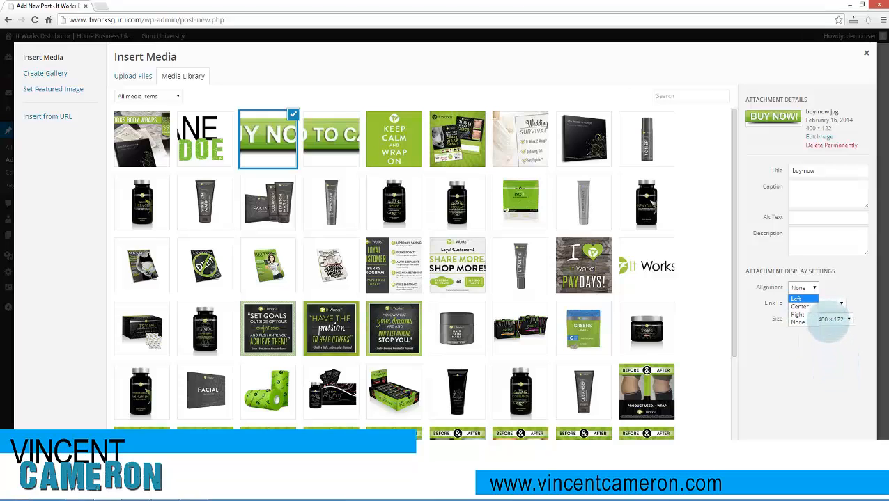
left_click(800, 304)
left_click(843, 455)
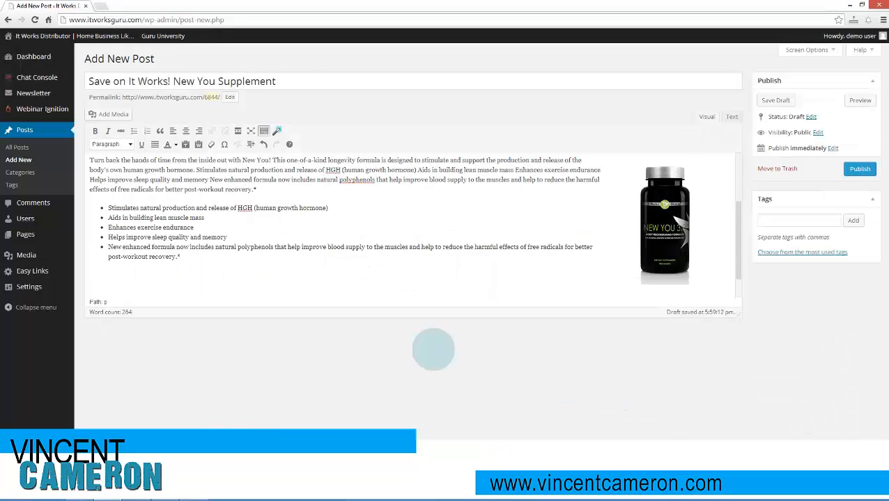
left_click(412, 268)
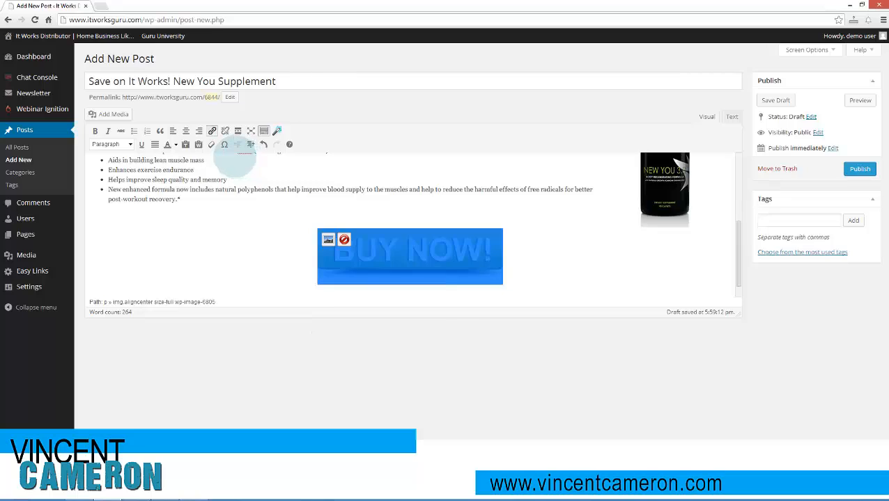
left_click(211, 131)
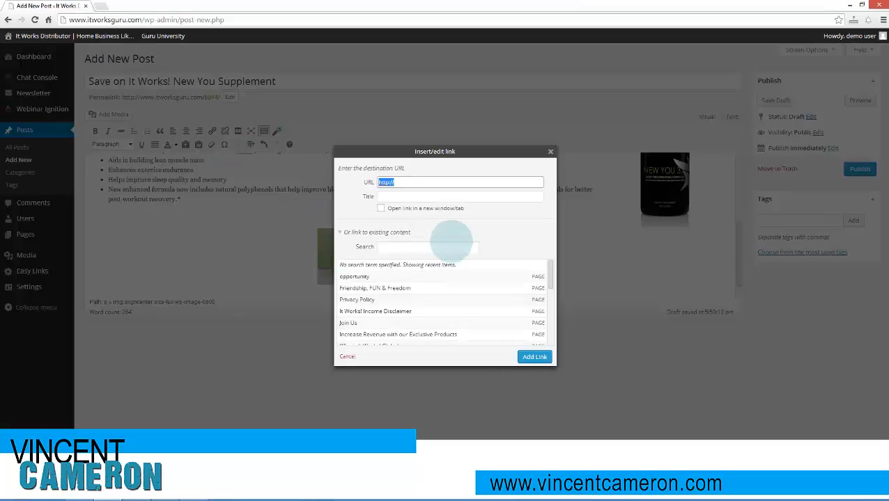
left_click(100, 5)
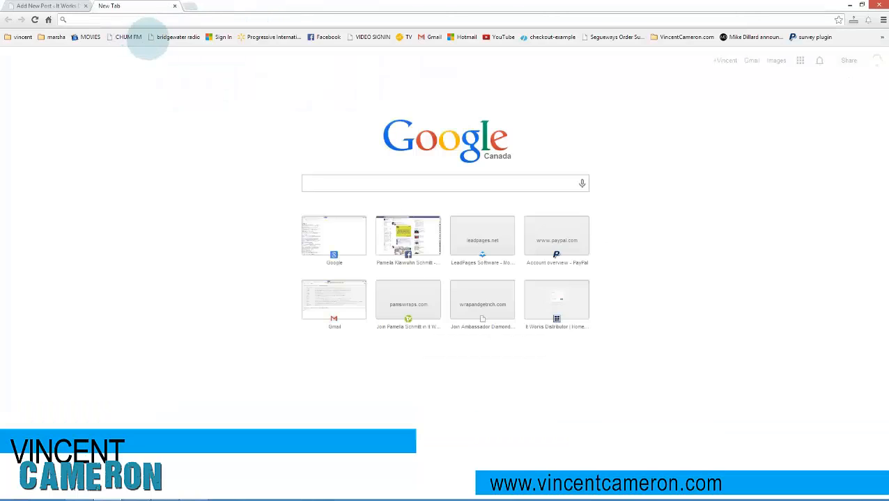
type("myit")
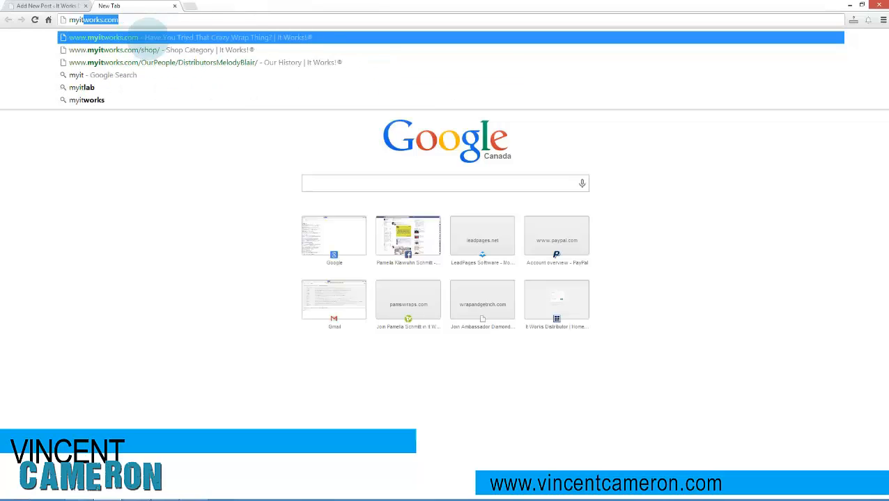
key("Down")
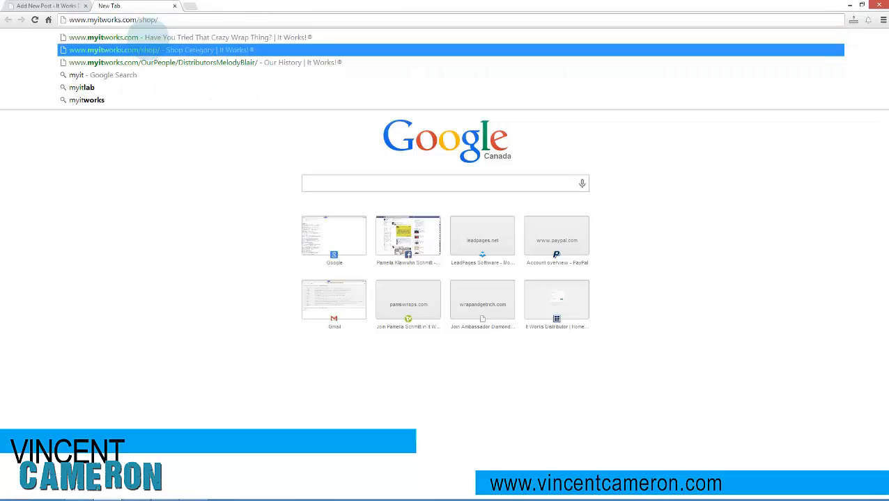
key("Return")
scroll(369, 243, "down", 3)
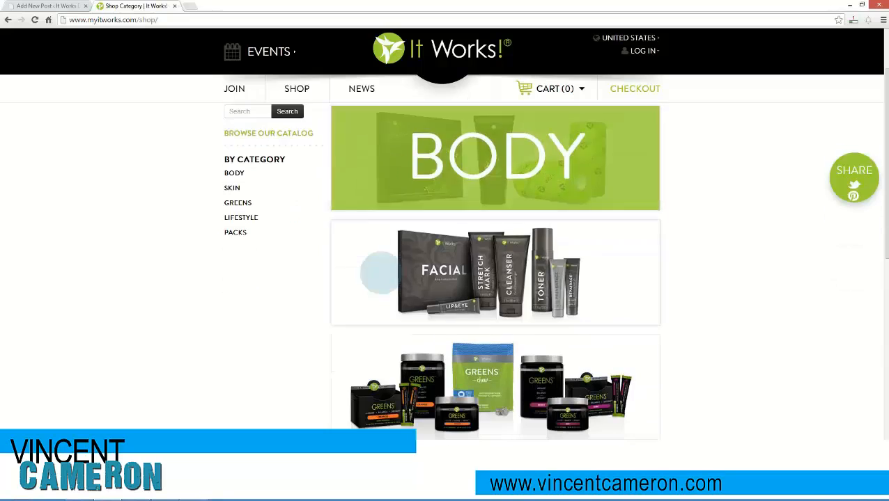
- Open the New You product page from the Lifestyle category of the It Works! shop and copy its web address
scroll(432, 365, "down", 2)
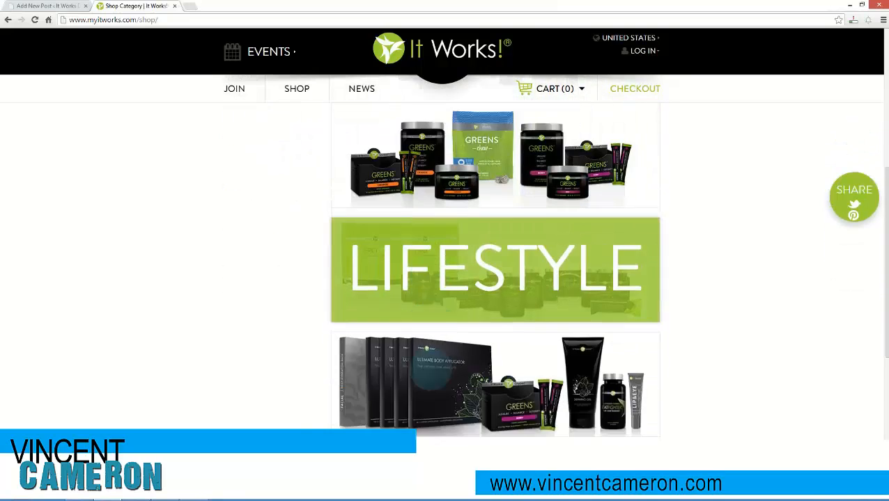
left_click(441, 266)
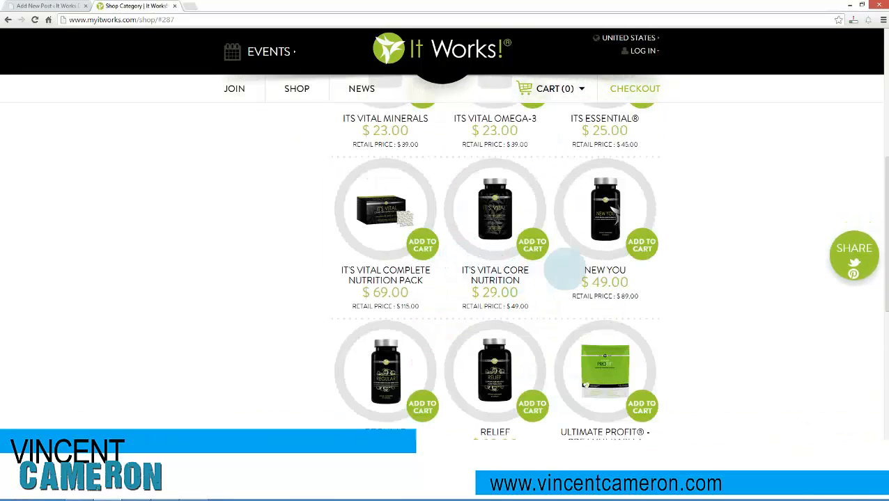
left_click(199, 44)
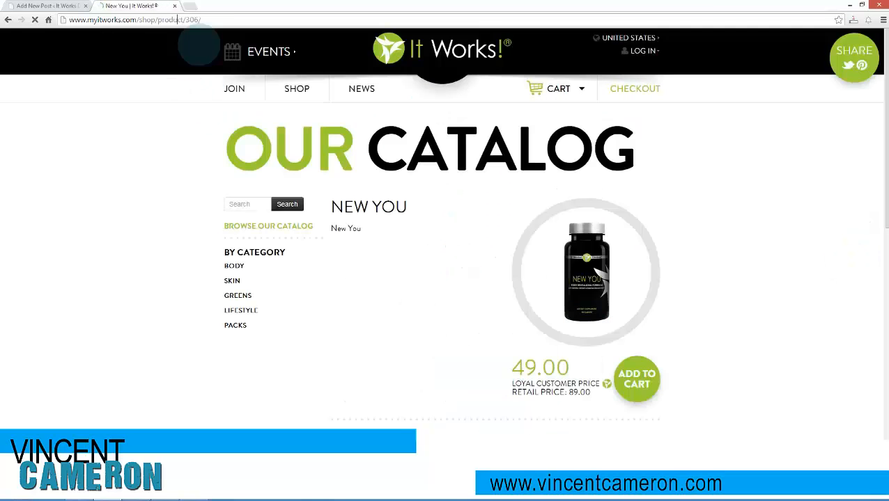
left_click(45, 6)
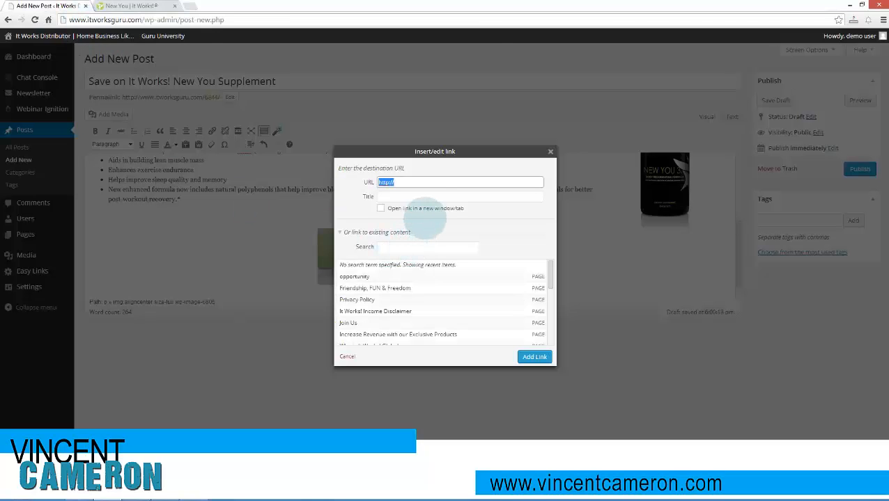
left_click(143, 6)
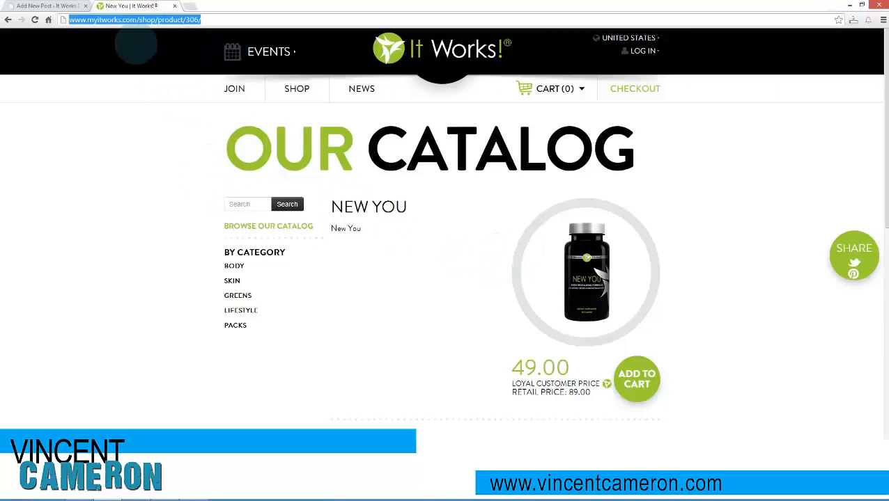
left_click(45, 6)
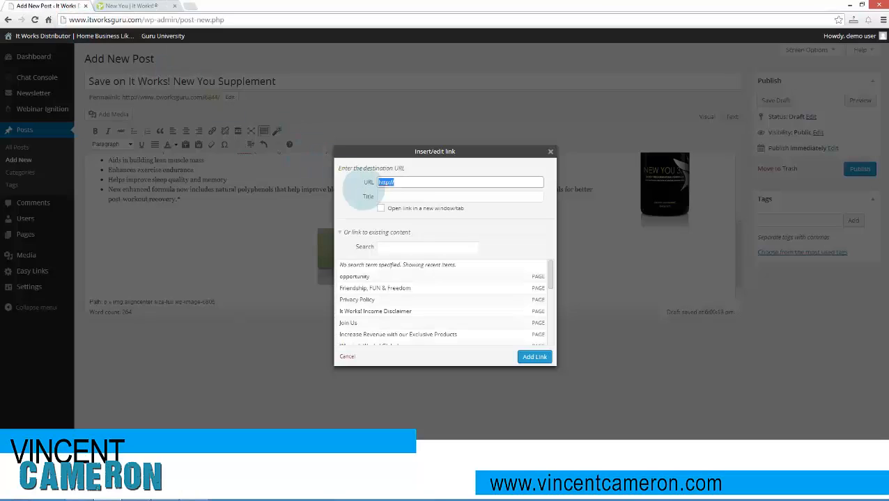
type("http://www.myitworks.com/shop/product/306/")
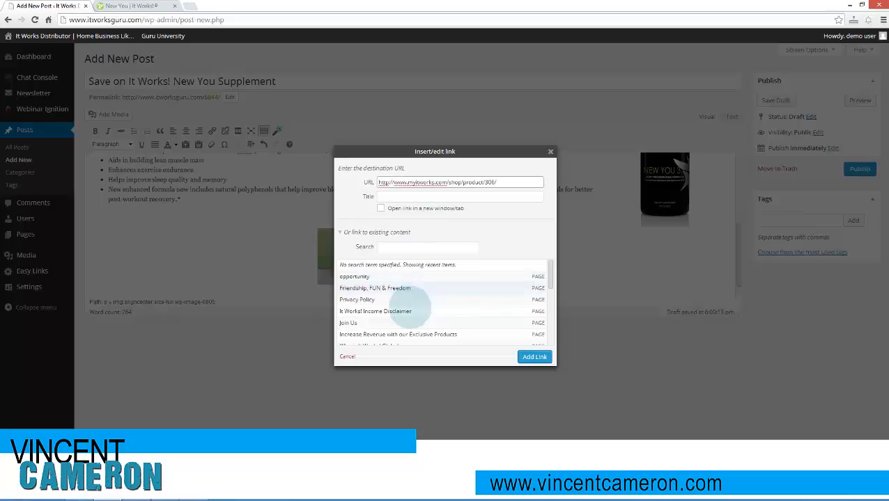
scroll(432, 313, "down", 5)
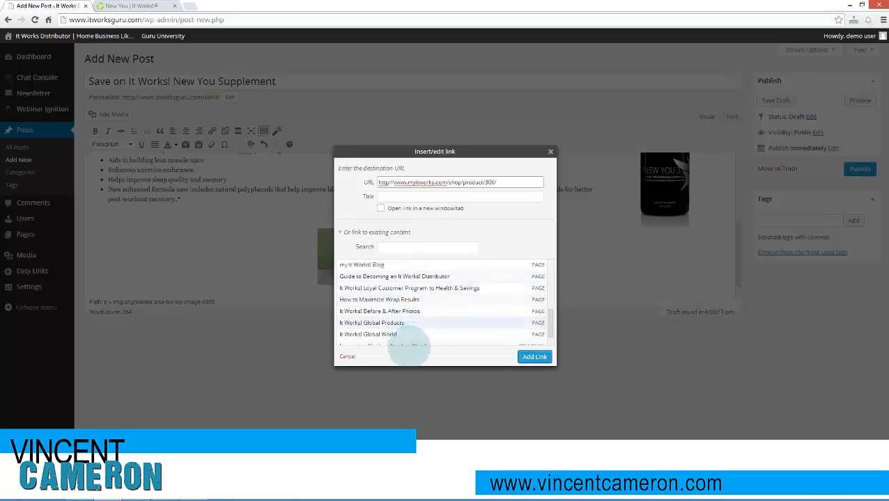
scroll(409, 351, "down", 2)
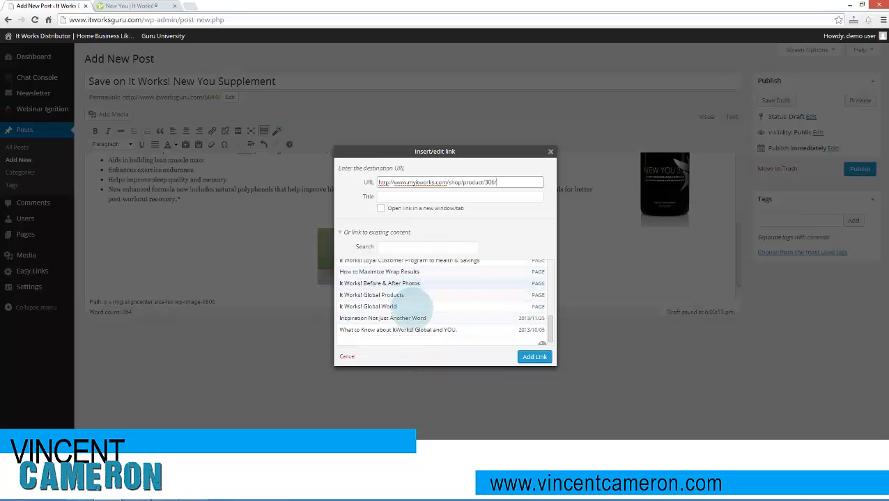
scroll(418, 307, "up", 1)
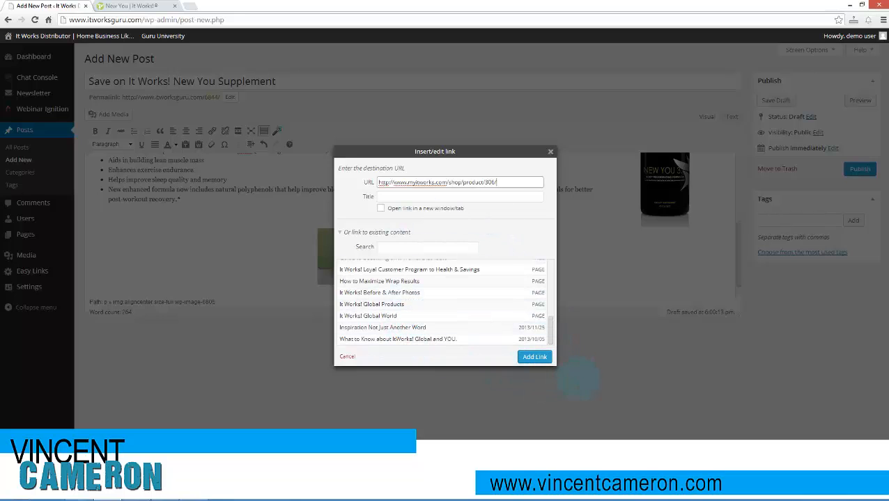
left_click(536, 356)
left_click(328, 265)
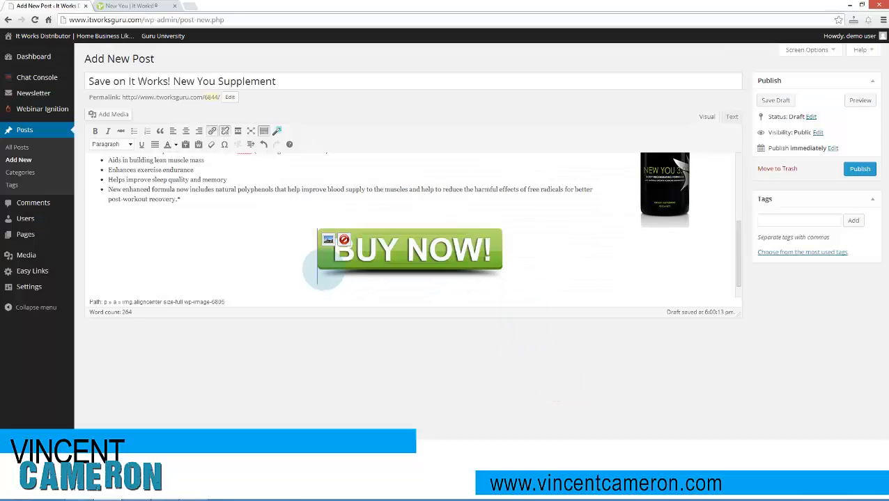
- Copy the keyword line from Notepad and add it as post tags, from "it works", "new you" and "supplments" through "sleep quality" and the person's name
scroll(237, 263, "up", 5)
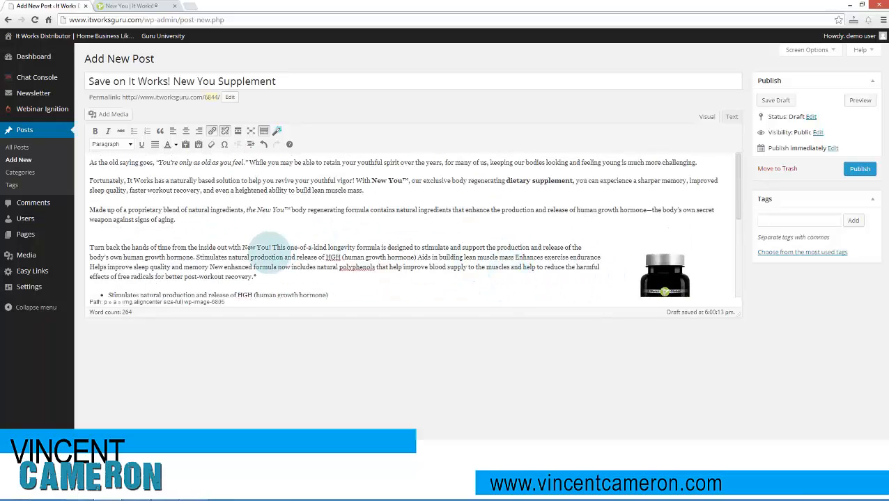
scroll(270, 252, "down", 1)
scroll(283, 256, "down", 1)
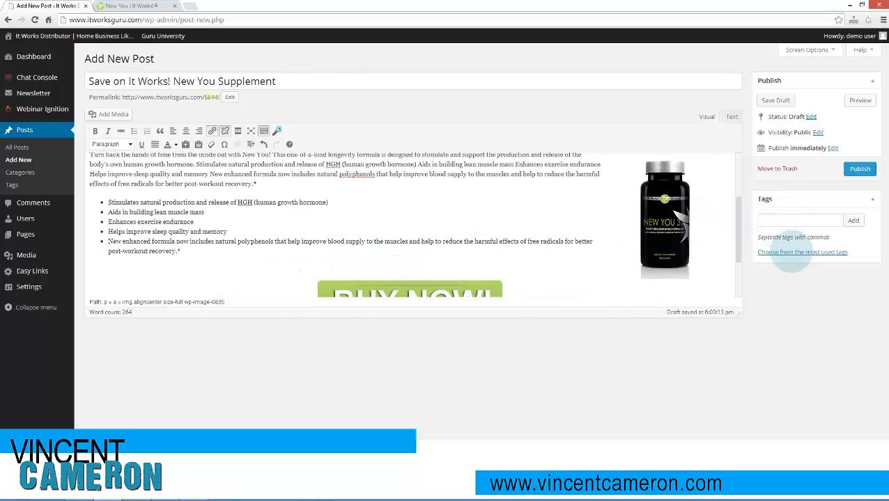
left_click(794, 220)
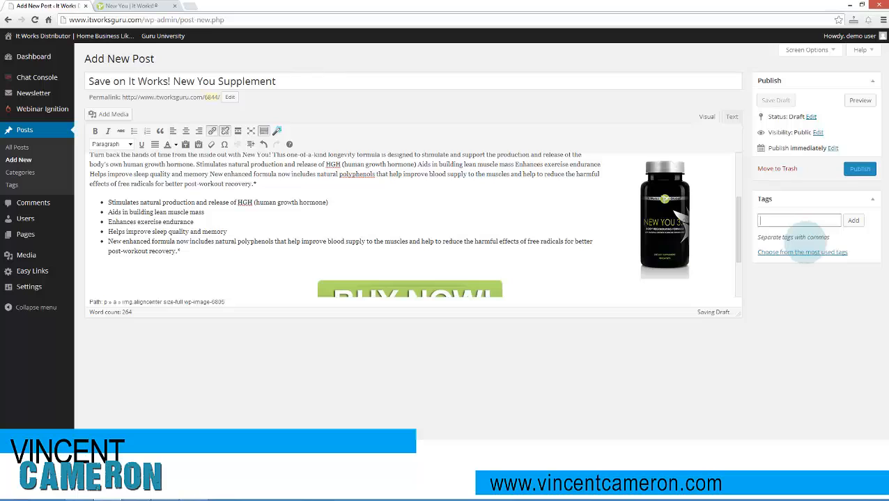
left_click(136, 493)
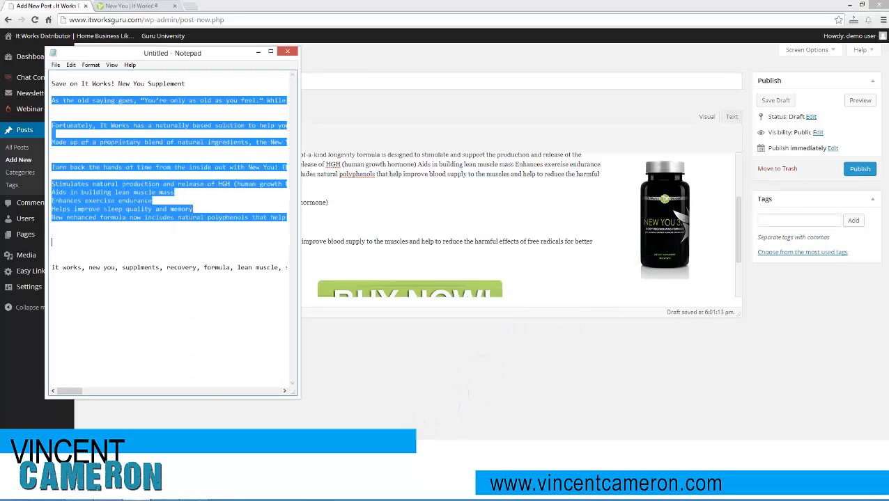
left_click(55, 269)
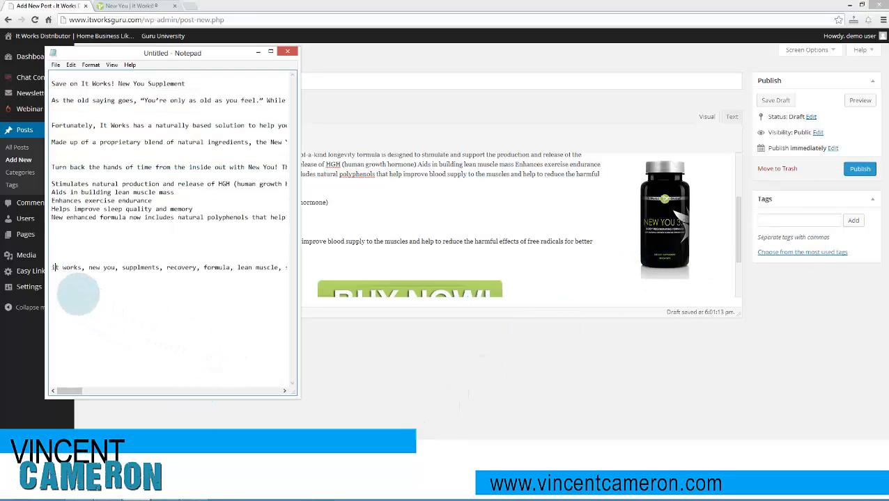
left_click_drag(56, 268, 320, 292)
left_click(808, 230)
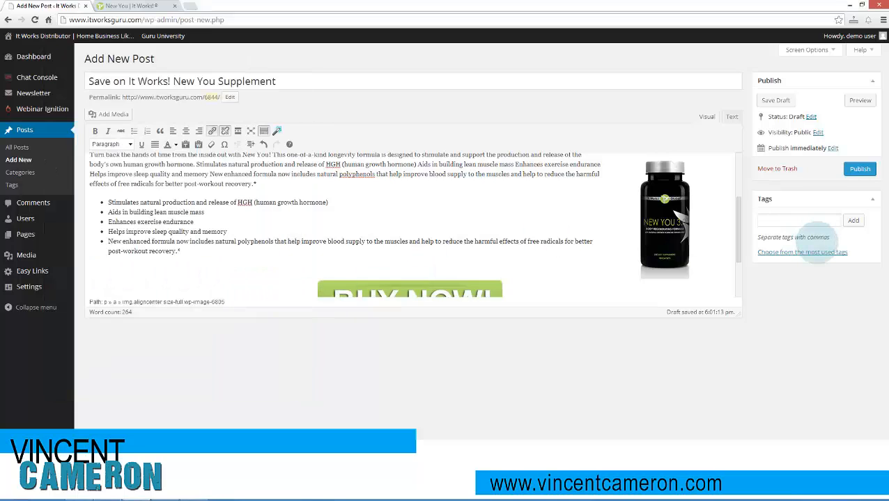
key("ctrl+v")
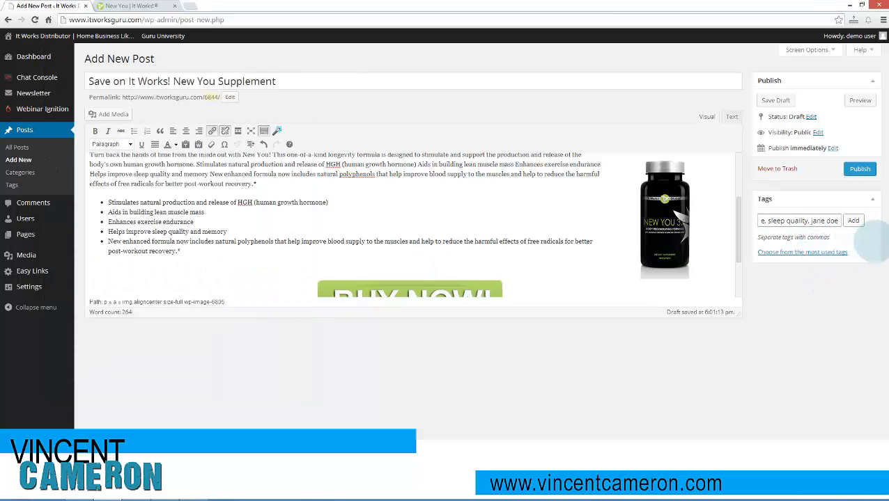
left_click(853, 220)
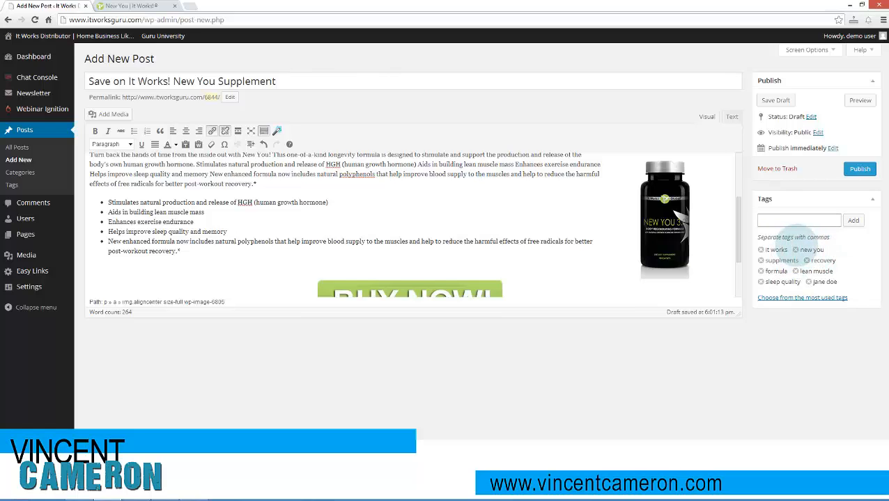
type("tag 1, tag2")
key("ctrl+a")
key("BackSpace")
- Change the post's permalink from the number 6844 to the slug based on the post title
left_click(230, 97)
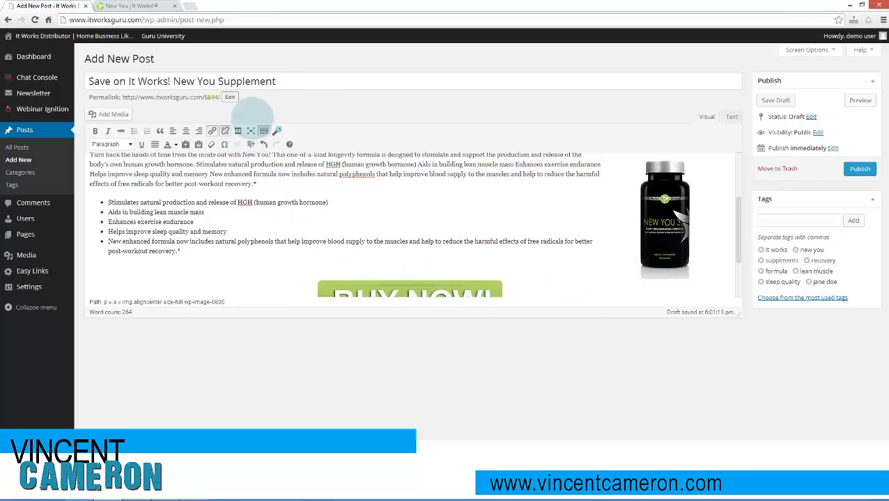
left_click(313, 98)
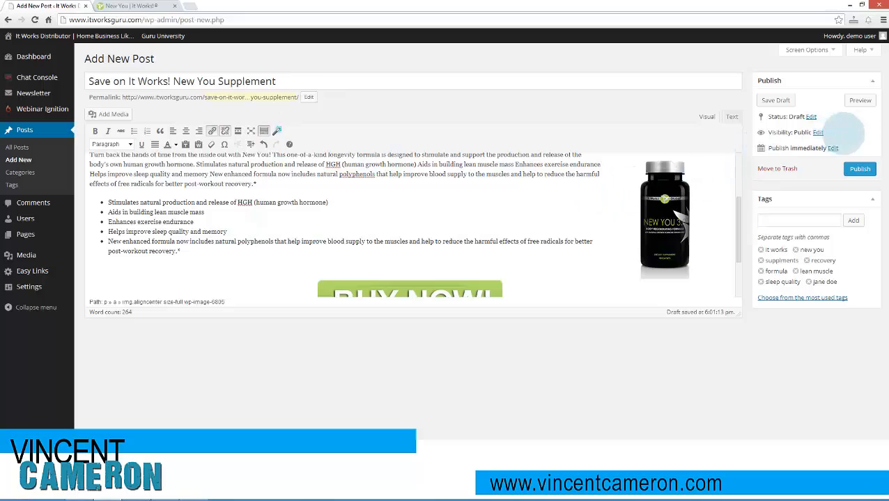
- Preview the post, check its layout and test the BUY NOW! button's link, closing the extra product page
left_click(860, 100)
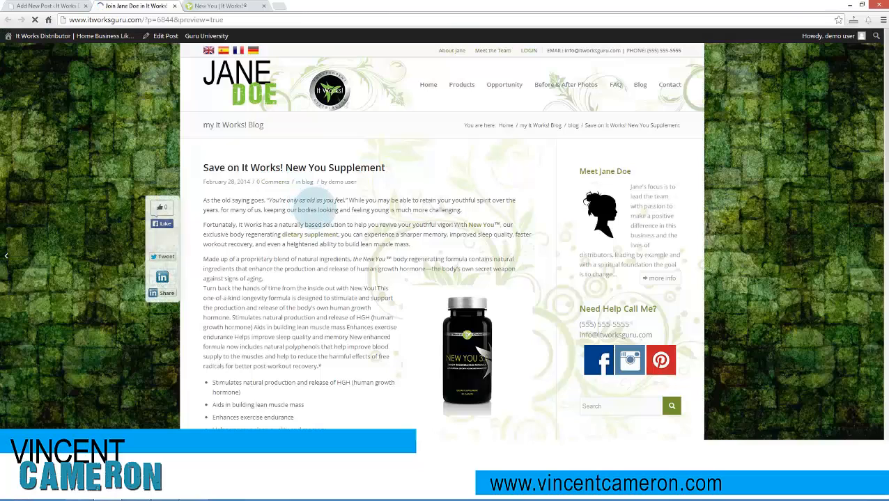
scroll(298, 206, "down", 2)
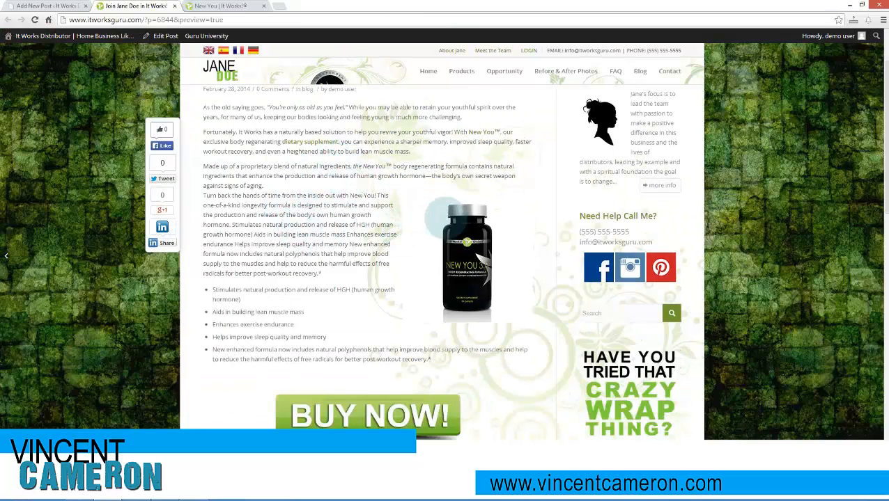
scroll(390, 278, "down", 2)
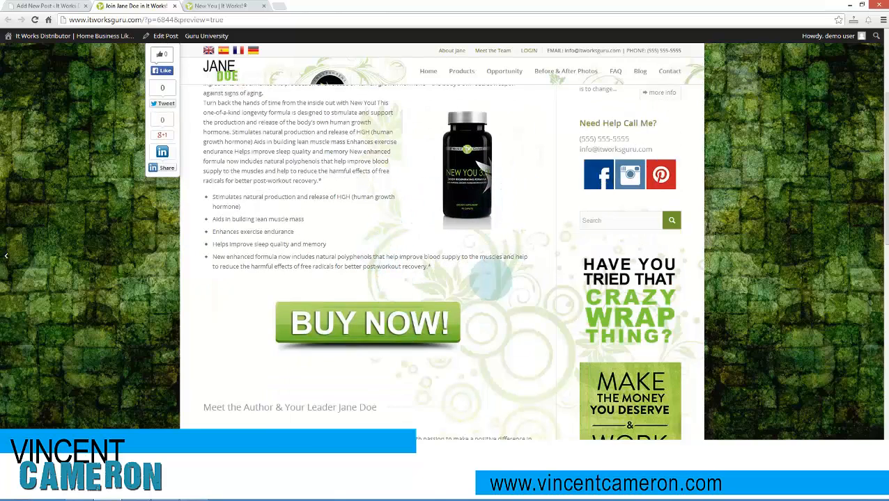
left_click(368, 333)
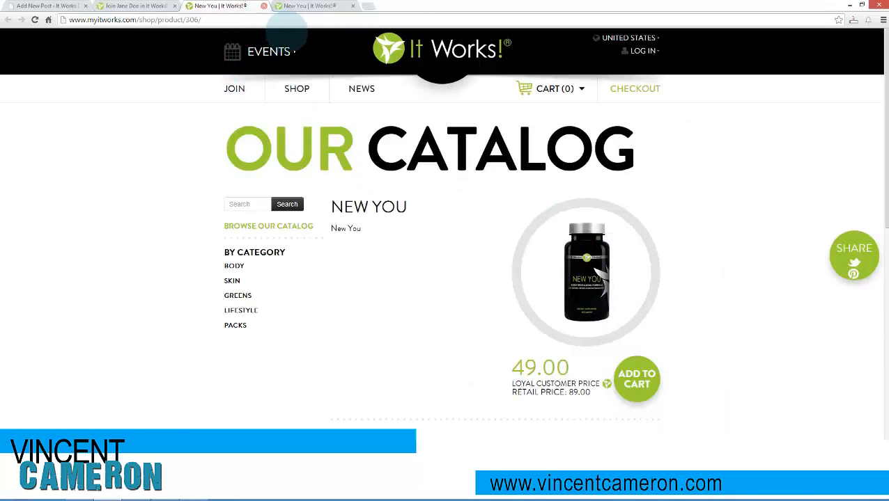
left_click(263, 6)
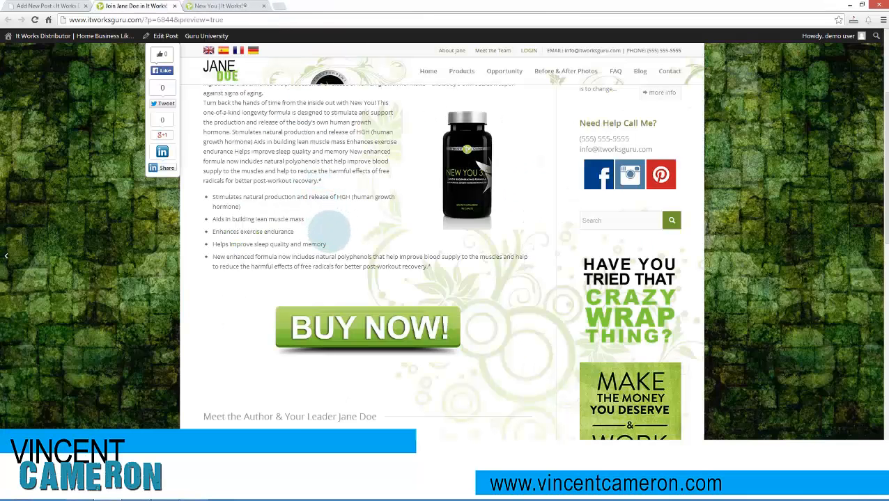
scroll(329, 233, "down", 1)
scroll(329, 237, "up", 4)
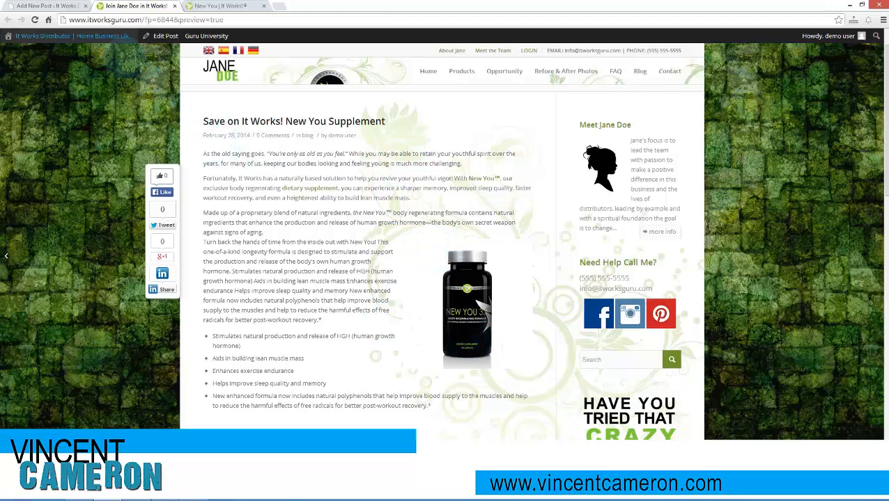
- Return to the post editor and add two empty lines above the opening paragraph "As the old saying goes"
left_click(56, 5)
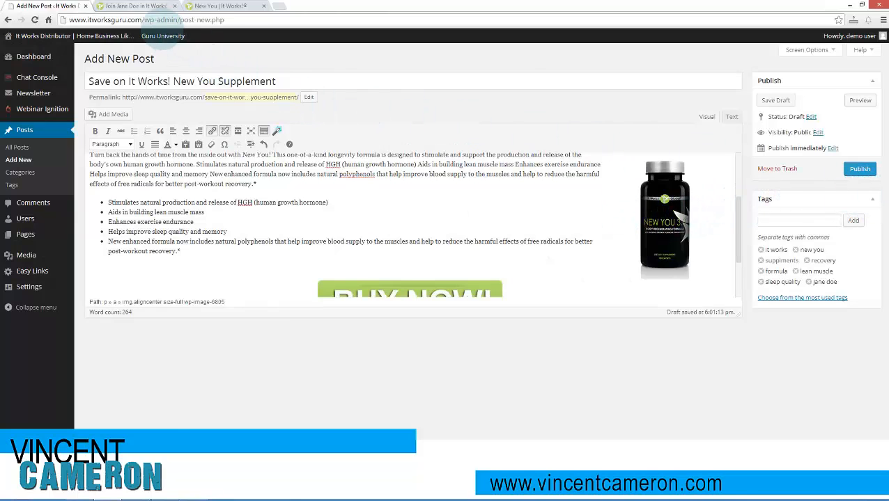
left_click(137, 5)
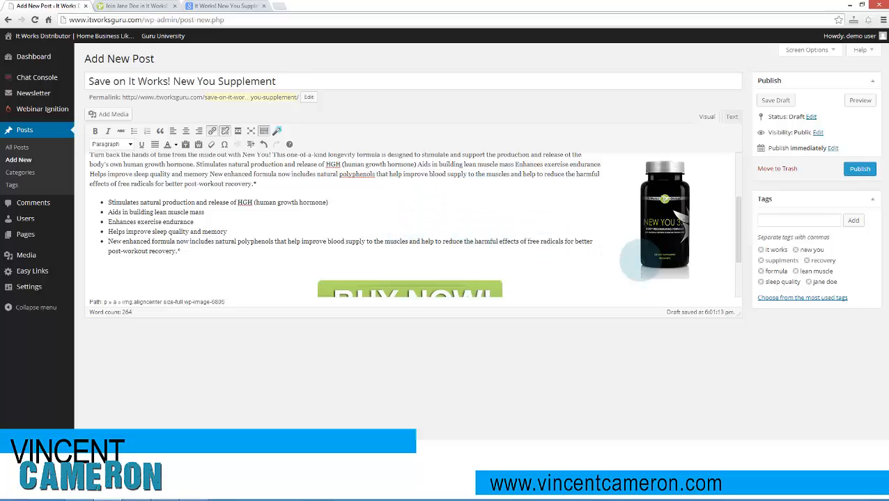
scroll(599, 247, "up", 3)
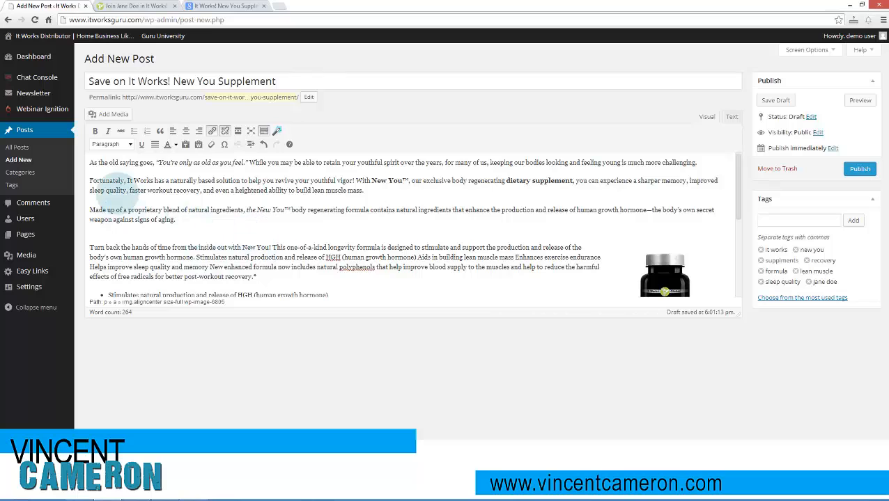
left_click(90, 163)
key("Return")
key("Return")
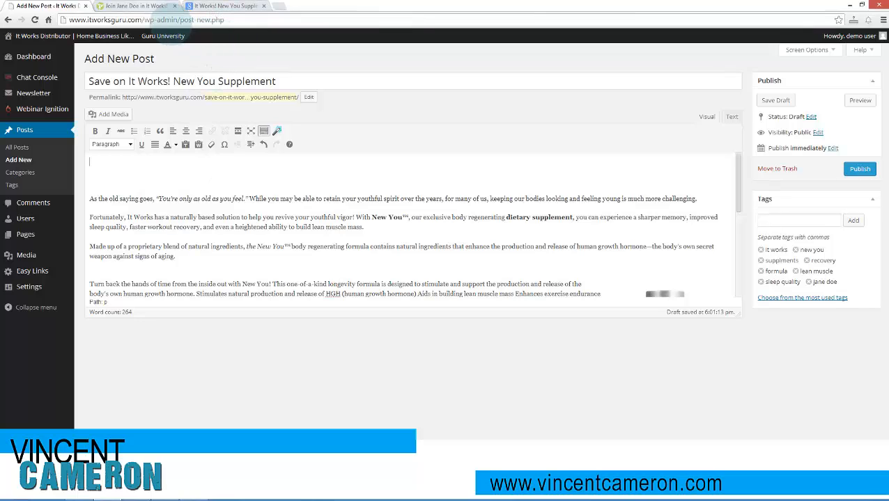
- Load the It Works! Global YouTube channel at youtube.com/itworksglobal in place of the Google search results
left_click(229, 6)
left_click(228, 21)
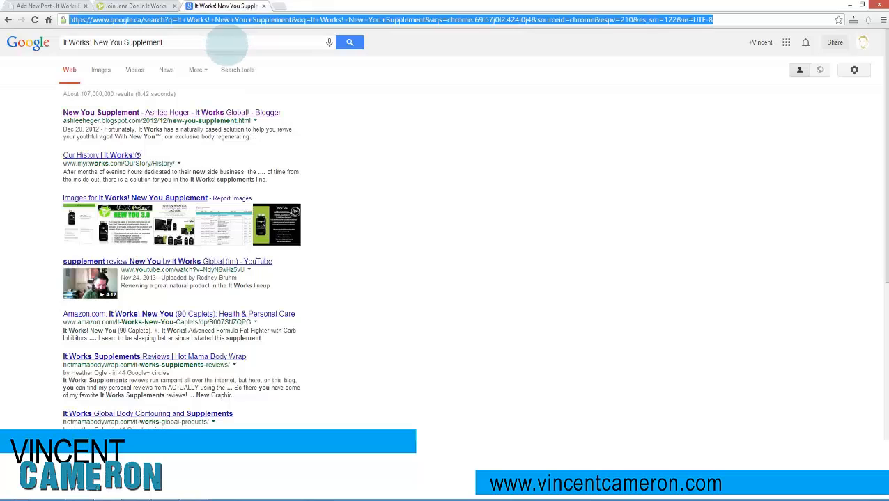
type("youtube.com/i")
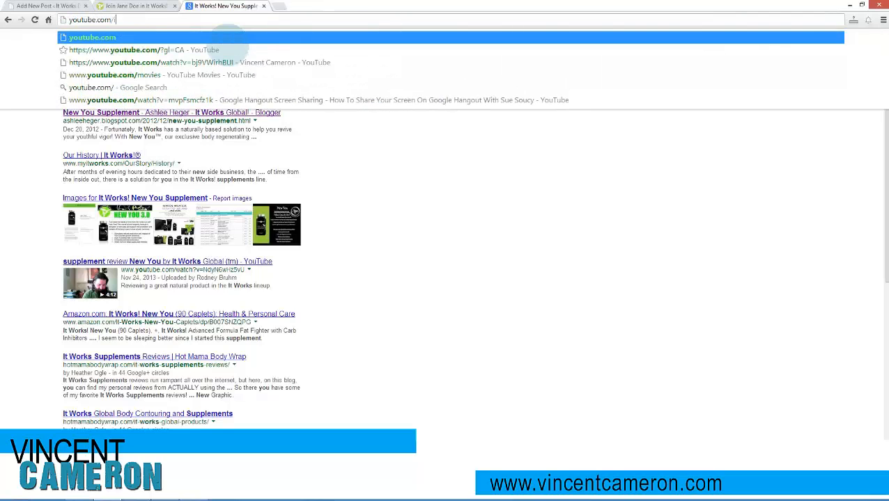
type("tworksglobal")
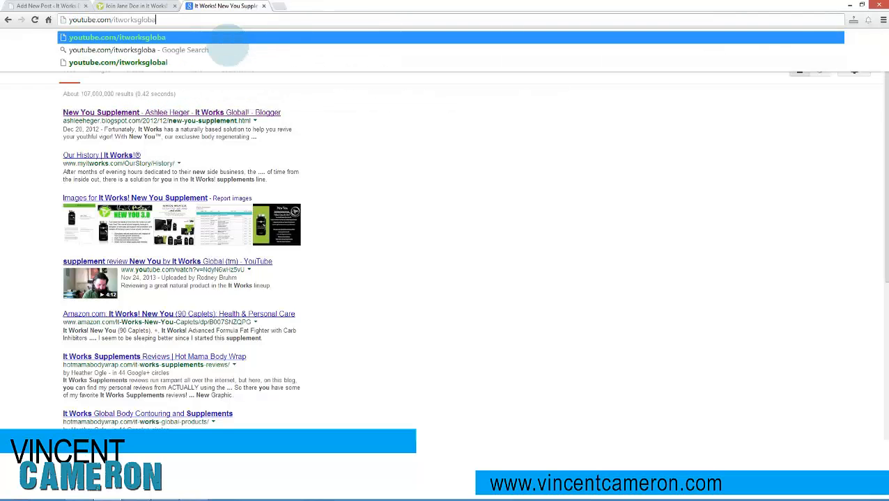
key("Return")
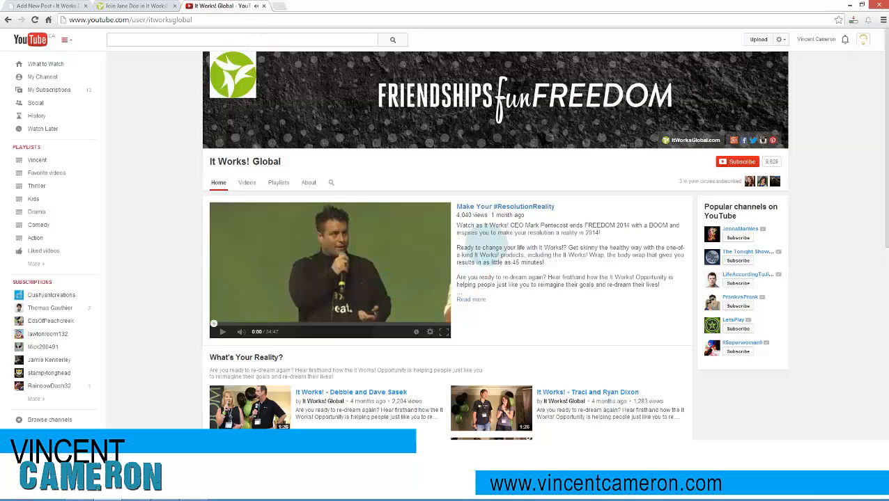
- Open the channel's "Make Your #ResolutionReality" video, copy its web address and return to the post editor
left_click(488, 207)
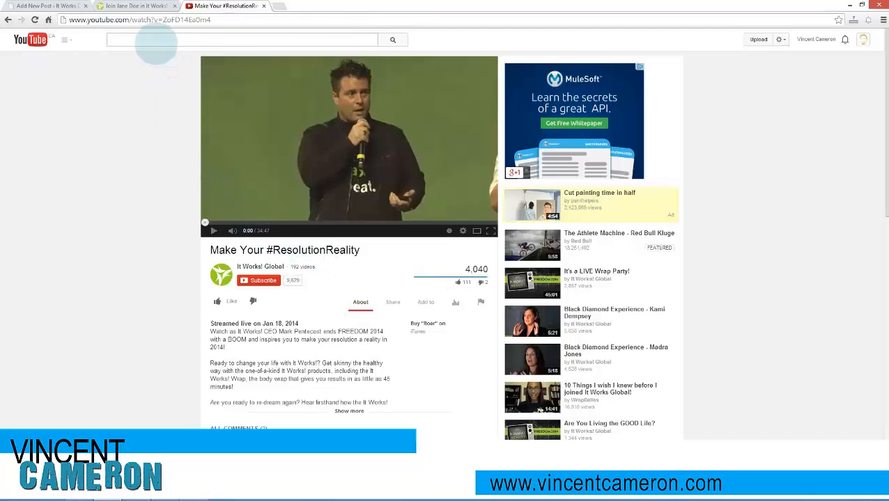
left_click(141, 19)
key("ctrl+c")
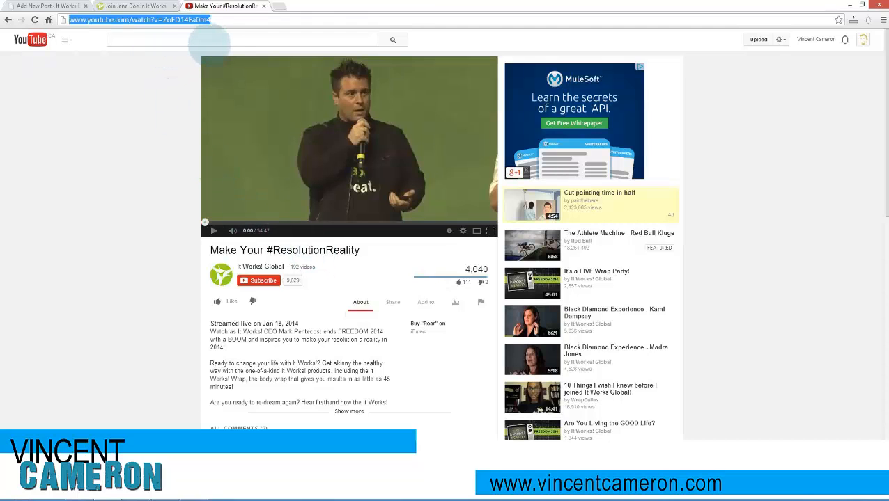
left_click(136, 6)
left_click(47, 6)
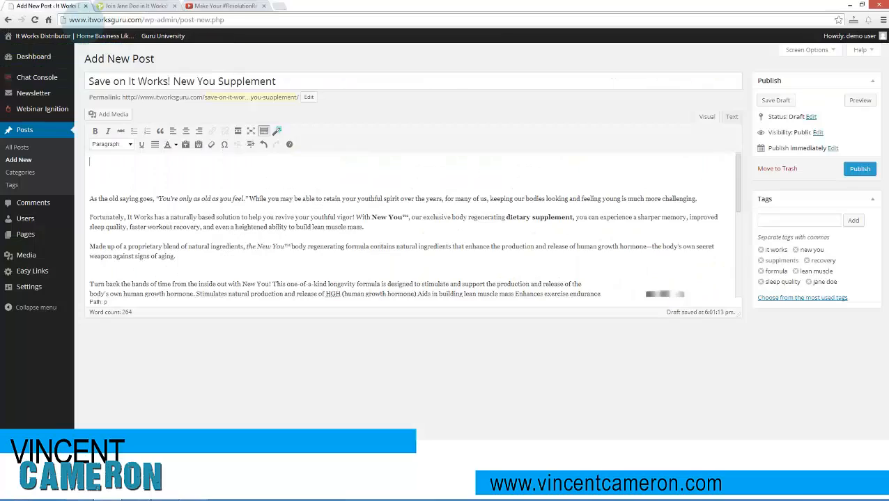
left_click(277, 131)
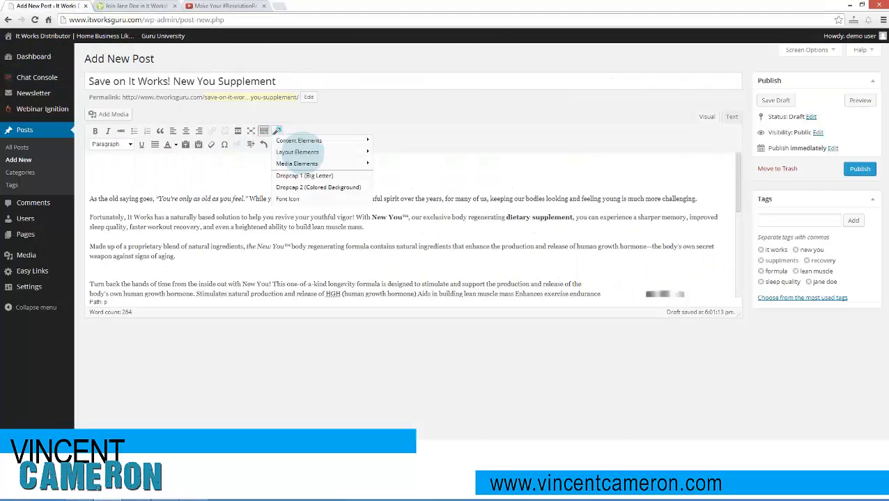
mouse_move(313, 164)
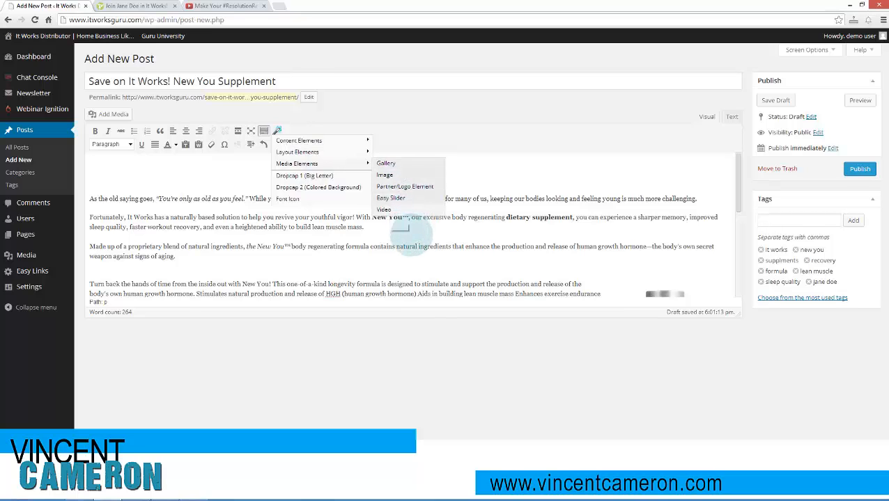
left_click(406, 210)
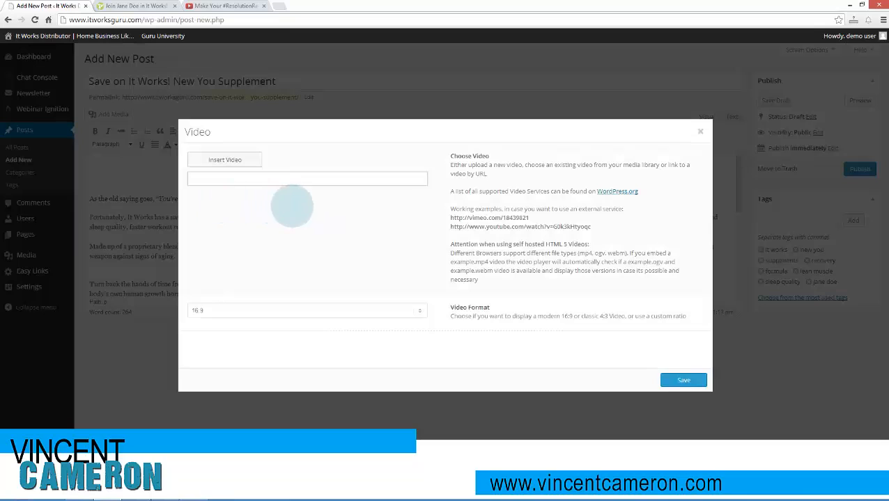
key("ctrl+v")
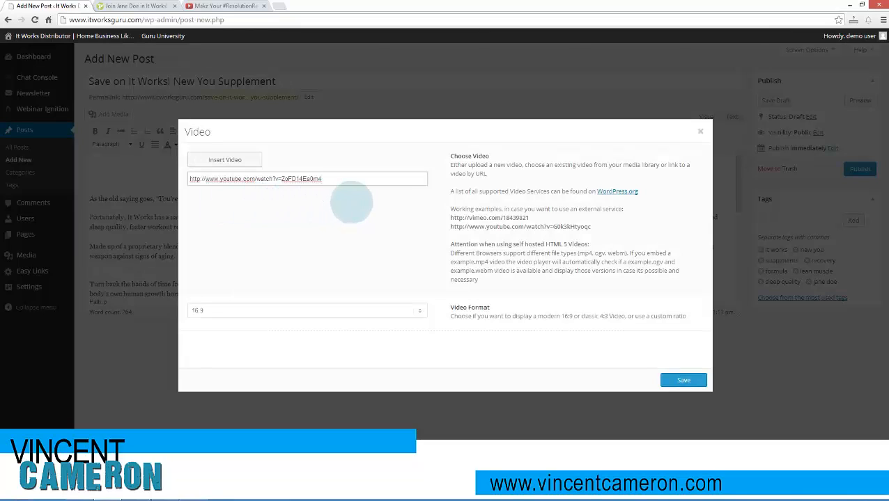
left_click_drag(327, 179, 202, 179)
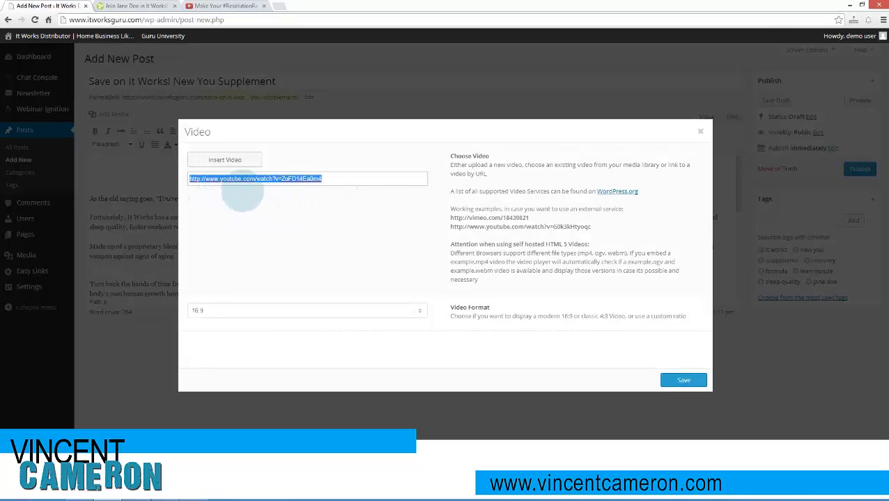
left_click(242, 194)
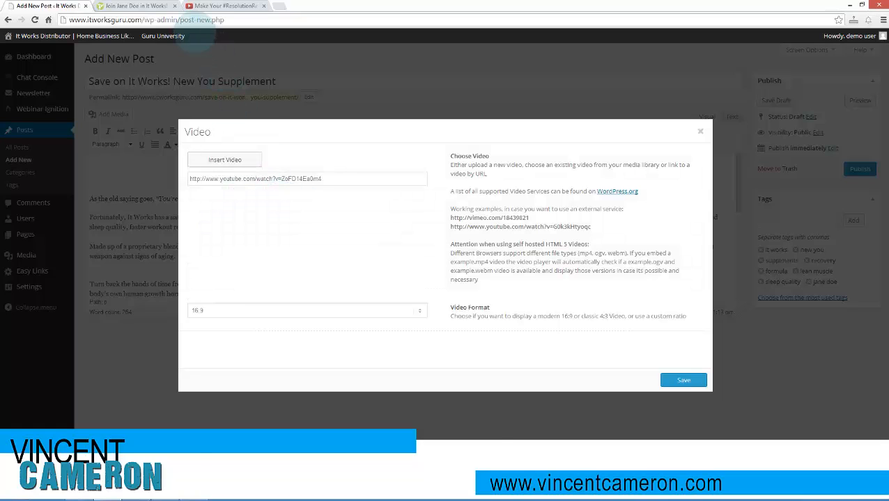
left_click(223, 5)
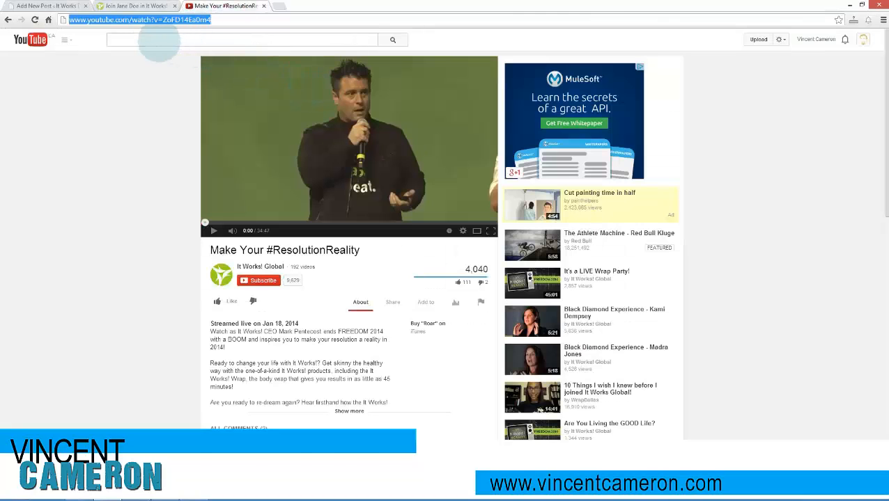
left_click(170, 40)
left_click(77, 7)
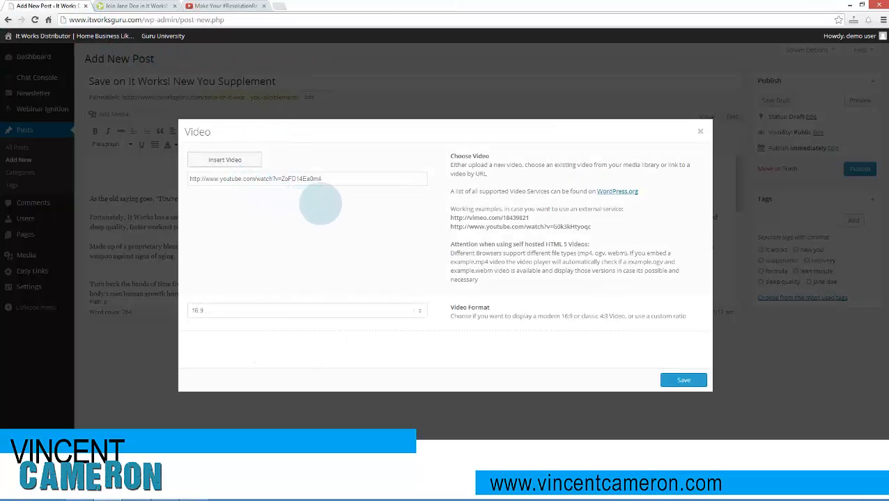
left_click(683, 380)
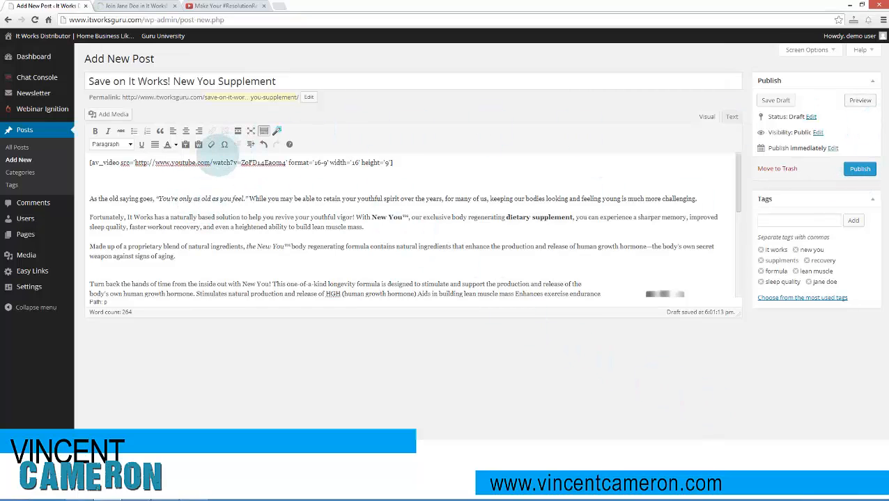
- Refresh the post preview and check how the embedded YouTube video displays under the post title
left_click(136, 5)
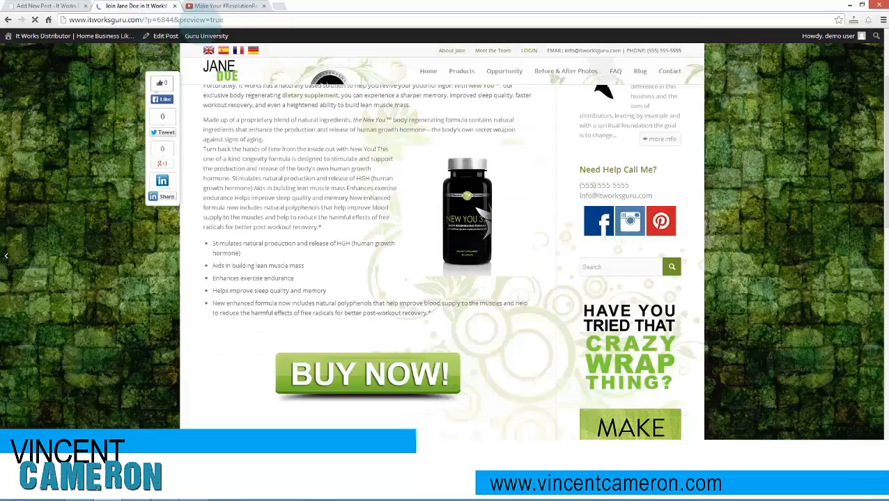
left_click(224, 6)
left_click(139, 6)
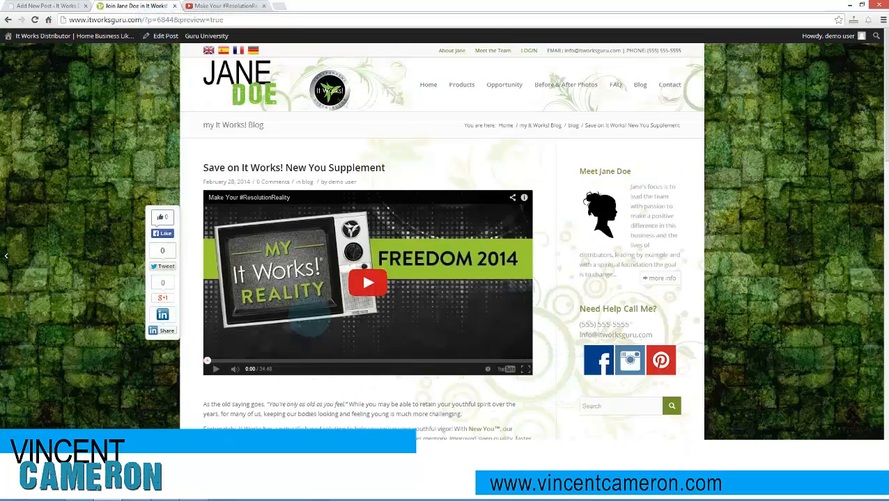
scroll(188, 306, "down", 3)
scroll(192, 306, "up", 3)
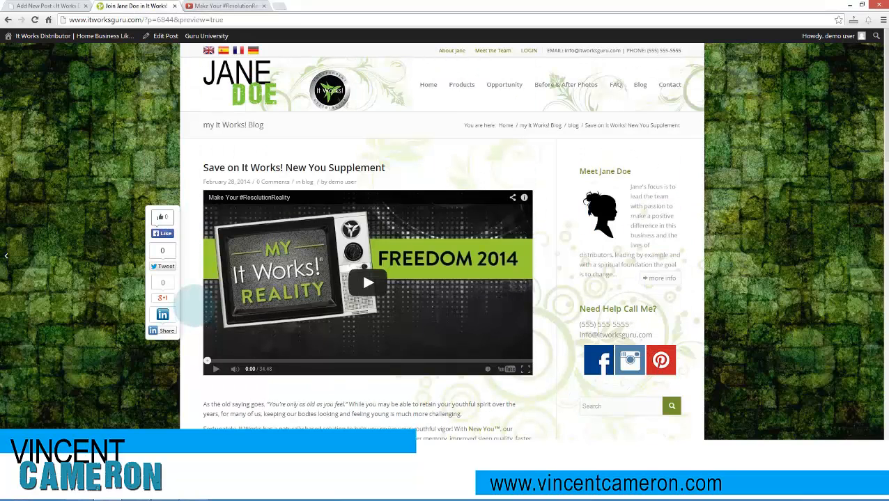
- Review the YouTube source page, the video shortcode in the editor and the previewed post down to its BUY NOW! button
left_click(216, 6)
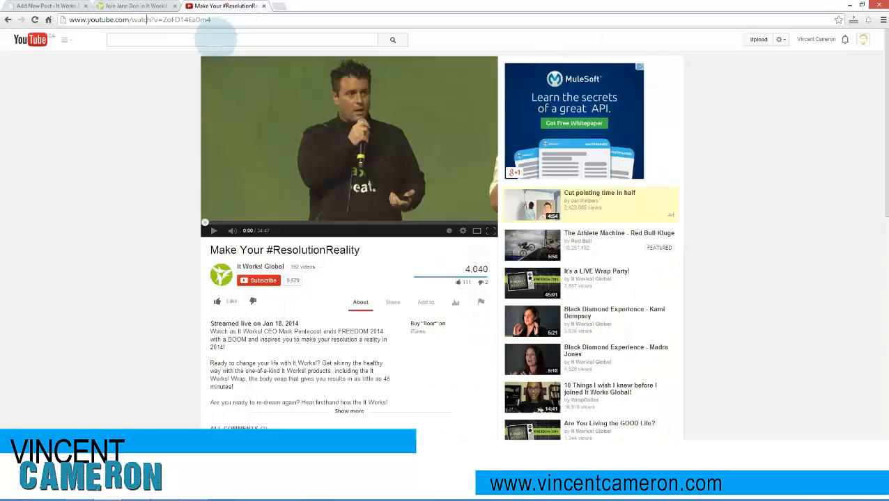
left_click(156, 6)
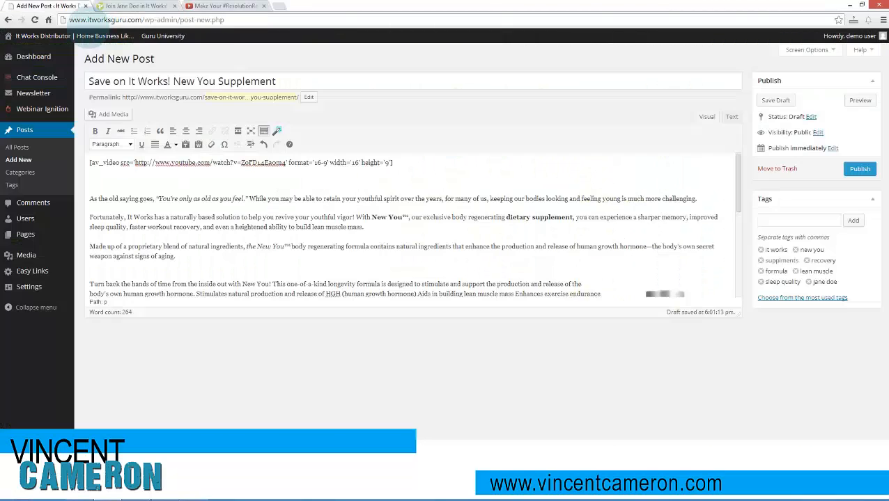
left_click(77, 7)
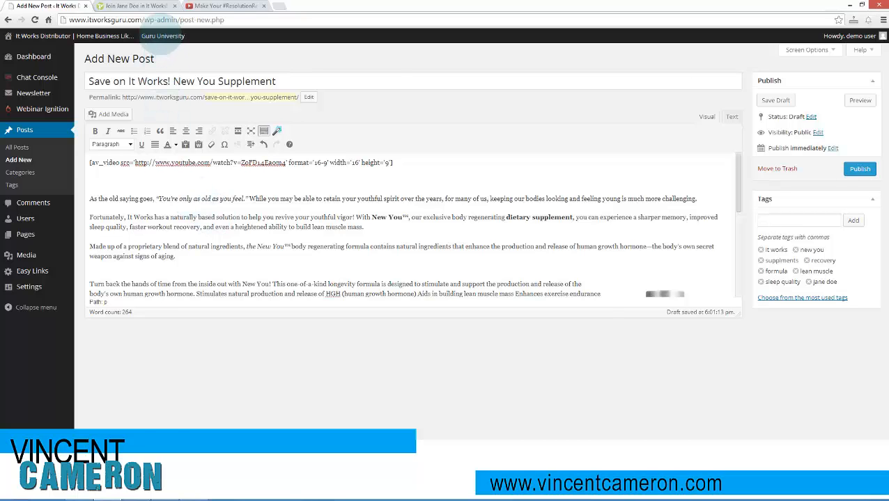
left_click(147, 7)
scroll(368, 353, "down", 8)
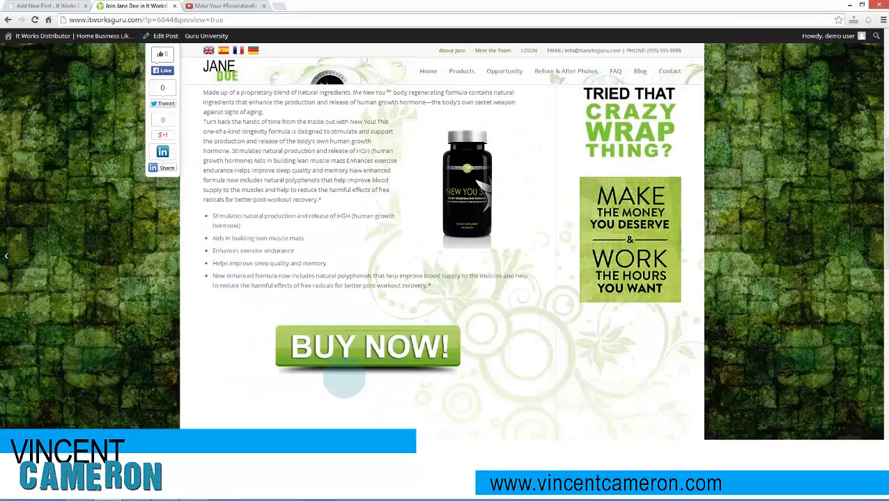